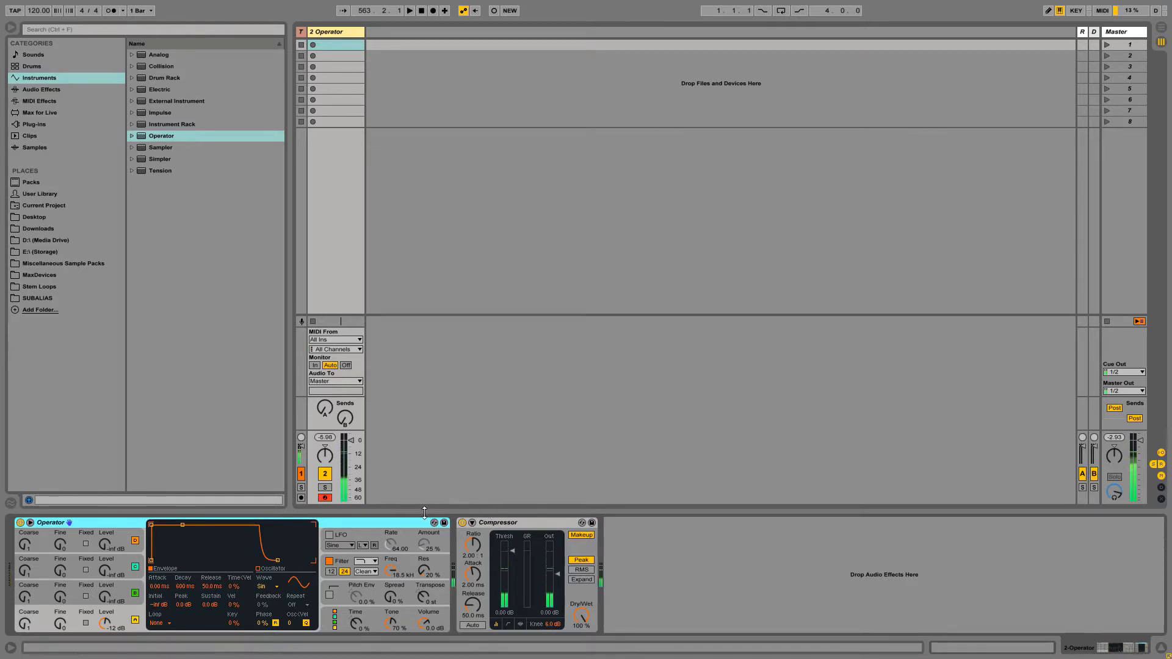
- Fix oscillator A at 55 Hz and place a Tuner between Operator and the Compressor
{"action": "key", "text": "z"}
{"action": "key", "text": "a"}
{"action": "left_click", "coordinate": [85, 623]}
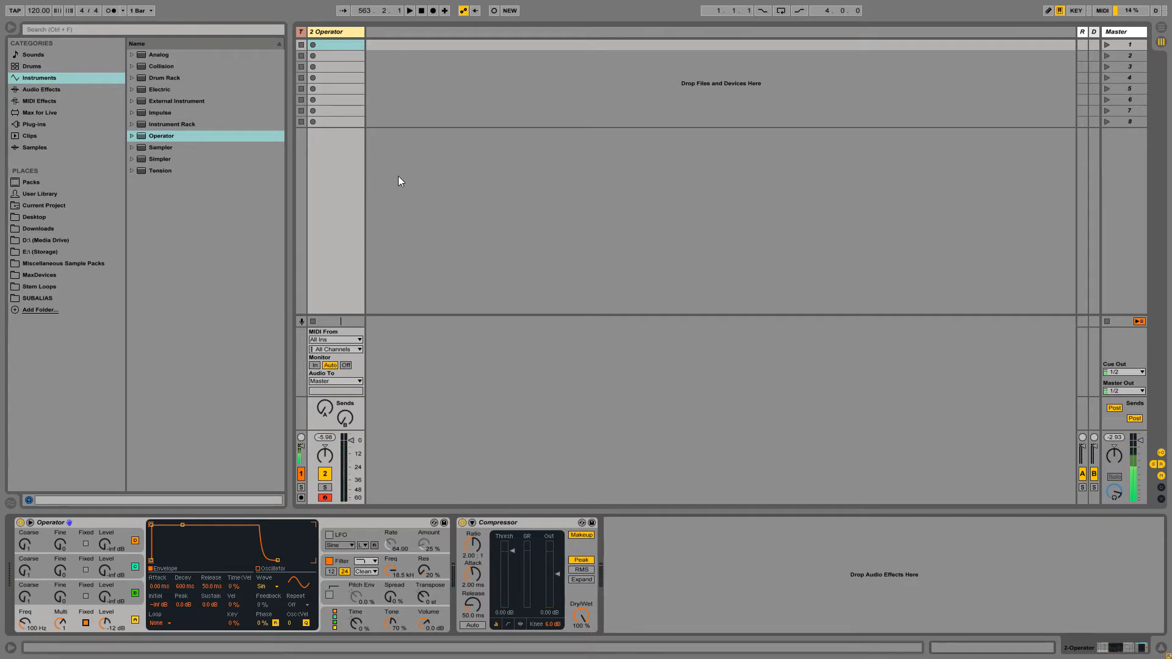
{"action": "left_click", "coordinate": [336, 33]}
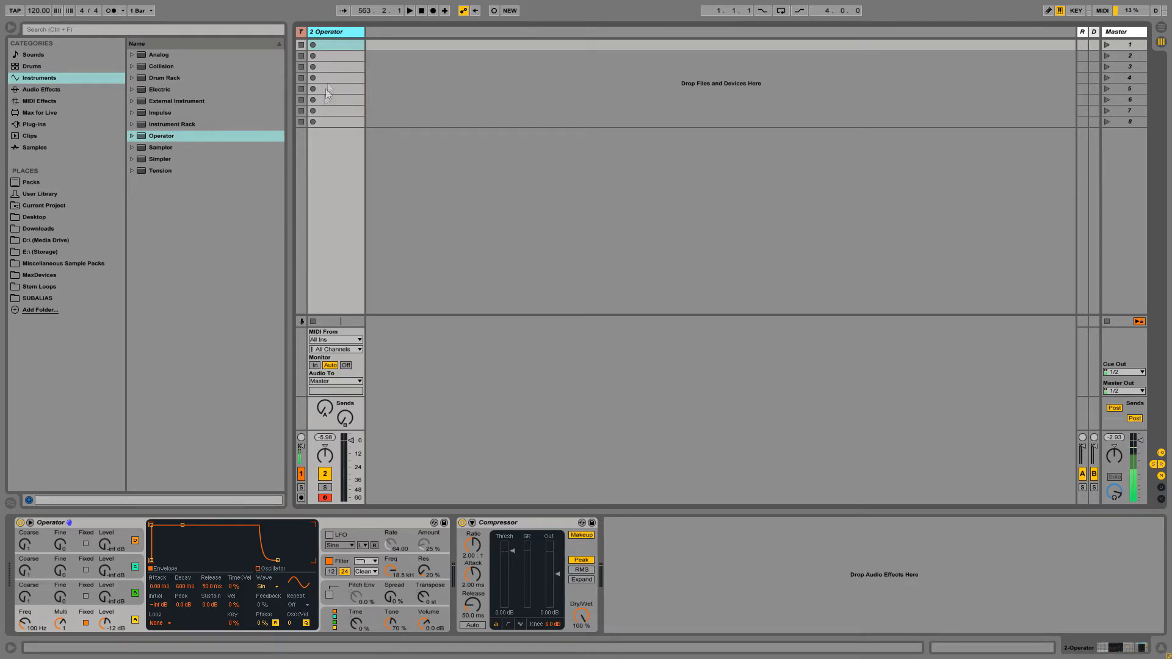
{"action": "left_click", "coordinate": [34, 612]}
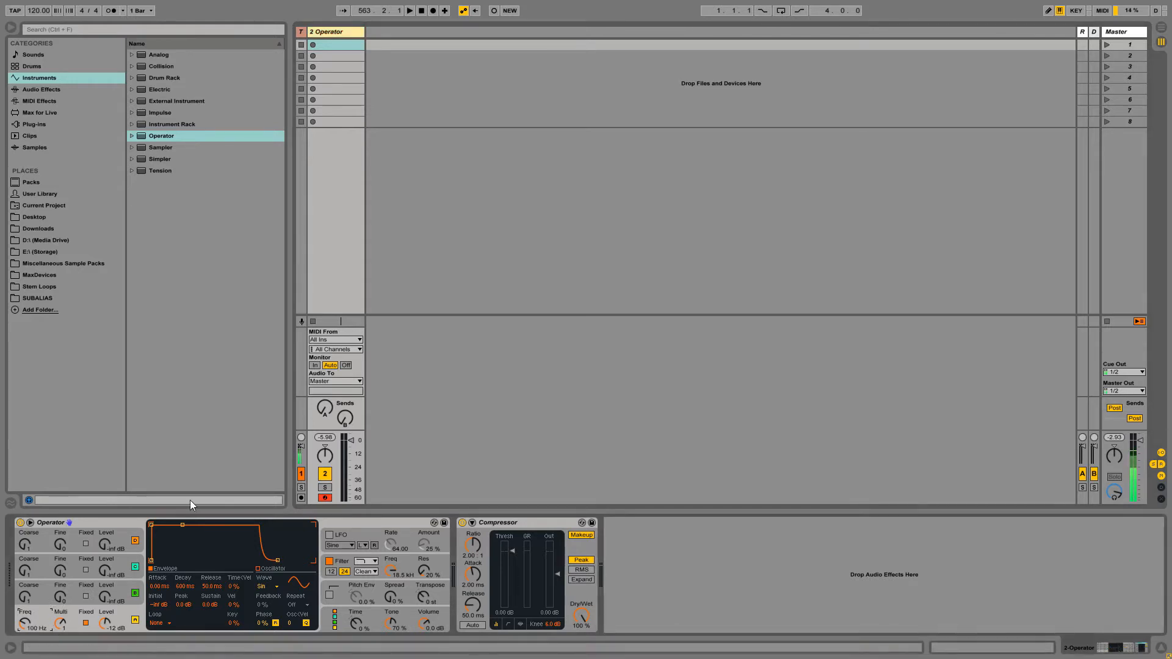
{"action": "type", "text": "55"}
{"action": "key", "text": "Return"}
{"action": "left_click", "coordinate": [54, 89]}
{"action": "left_click_drag", "start_coordinate": [157, 424], "coordinate": [452, 559]}
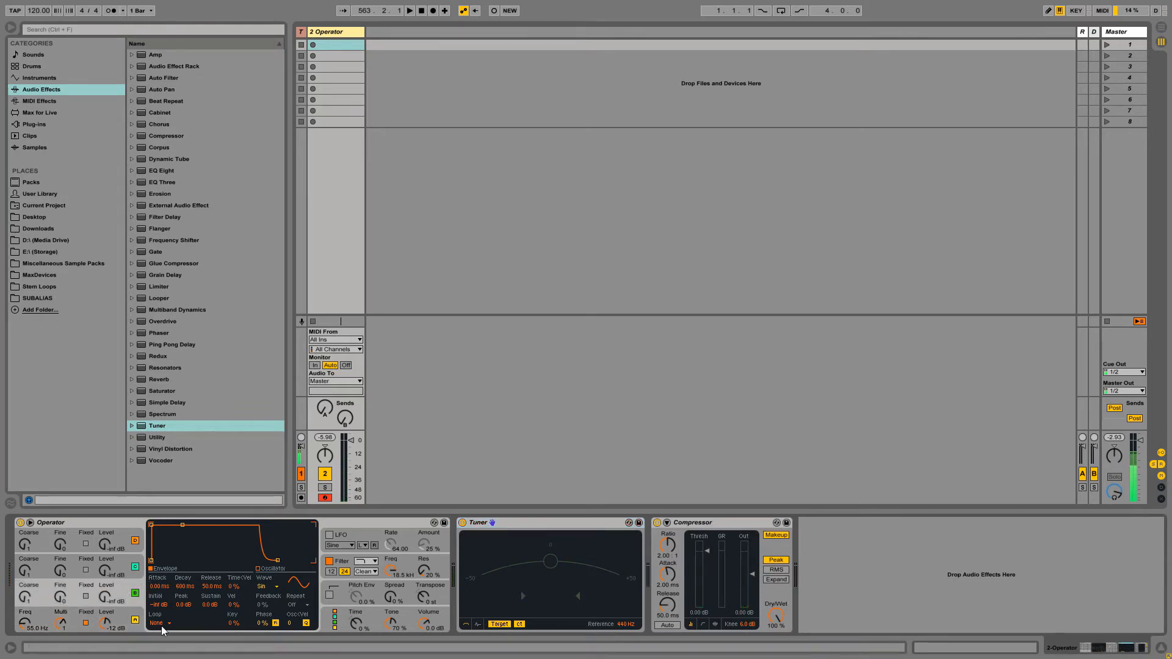
- Drop the amplitude envelope's sustain to -inf dB and set its decay to 315 ms
{"action": "left_click", "coordinate": [135, 621]}
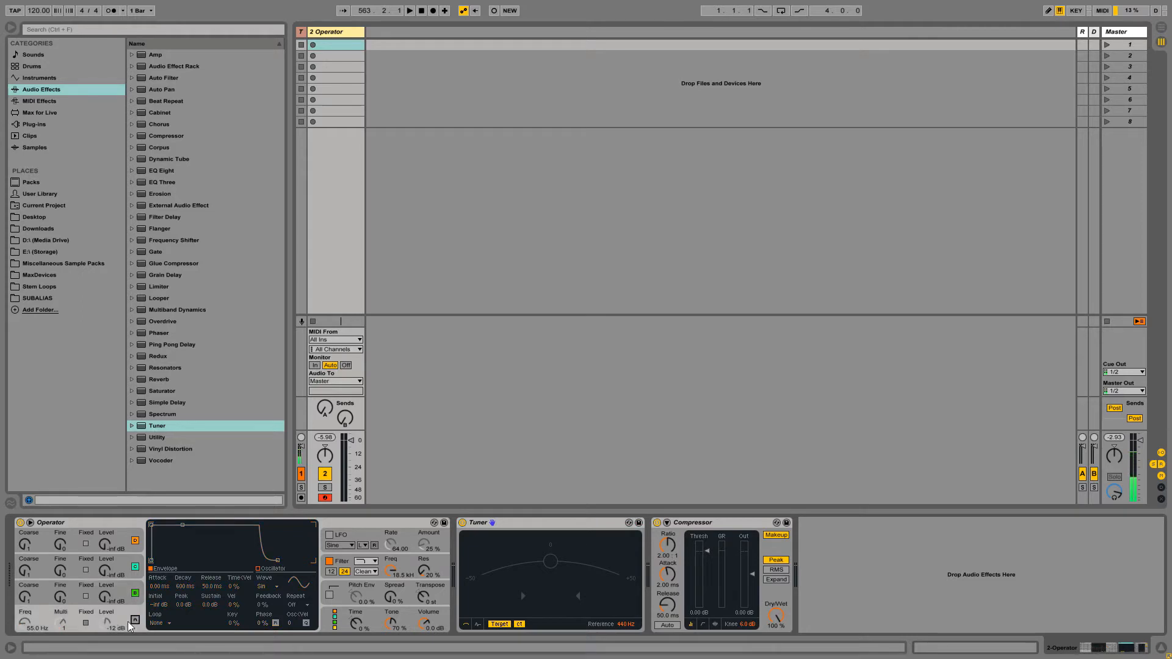
{"action": "left_click", "coordinate": [135, 620]}
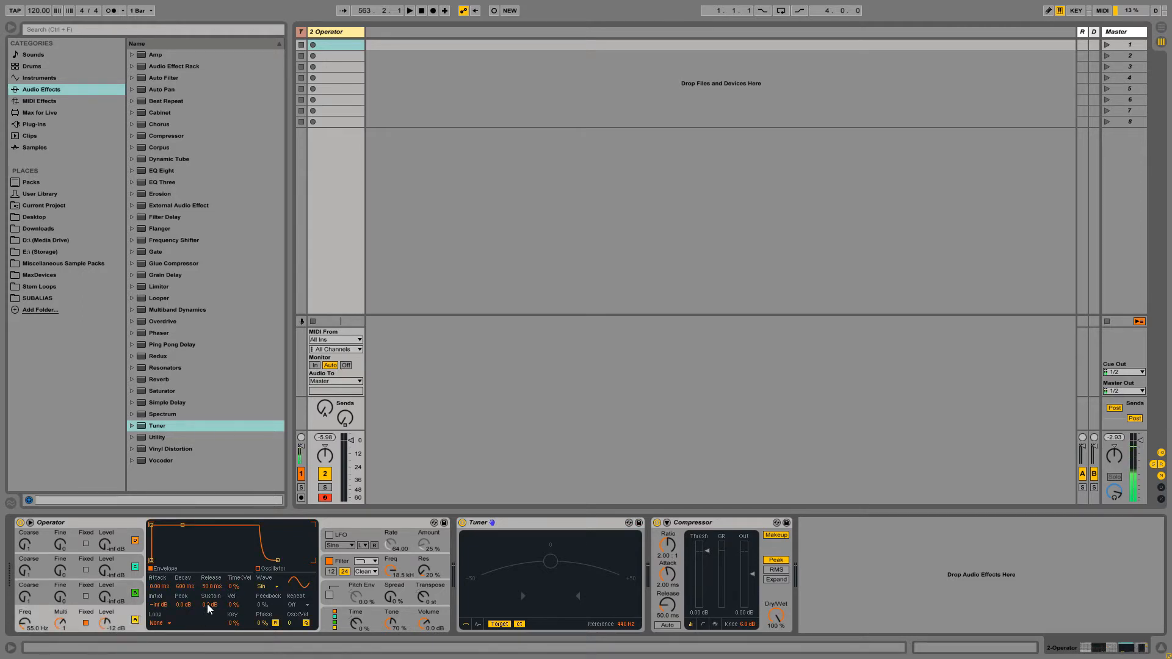
{"action": "left_click", "coordinate": [182, 526]}
{"action": "key", "text": "a"}
{"action": "left_click_drag", "start_coordinate": [210, 605], "coordinate": [209, 635]}
{"action": "left_click_drag", "start_coordinate": [186, 588], "coordinate": [186, 604]}
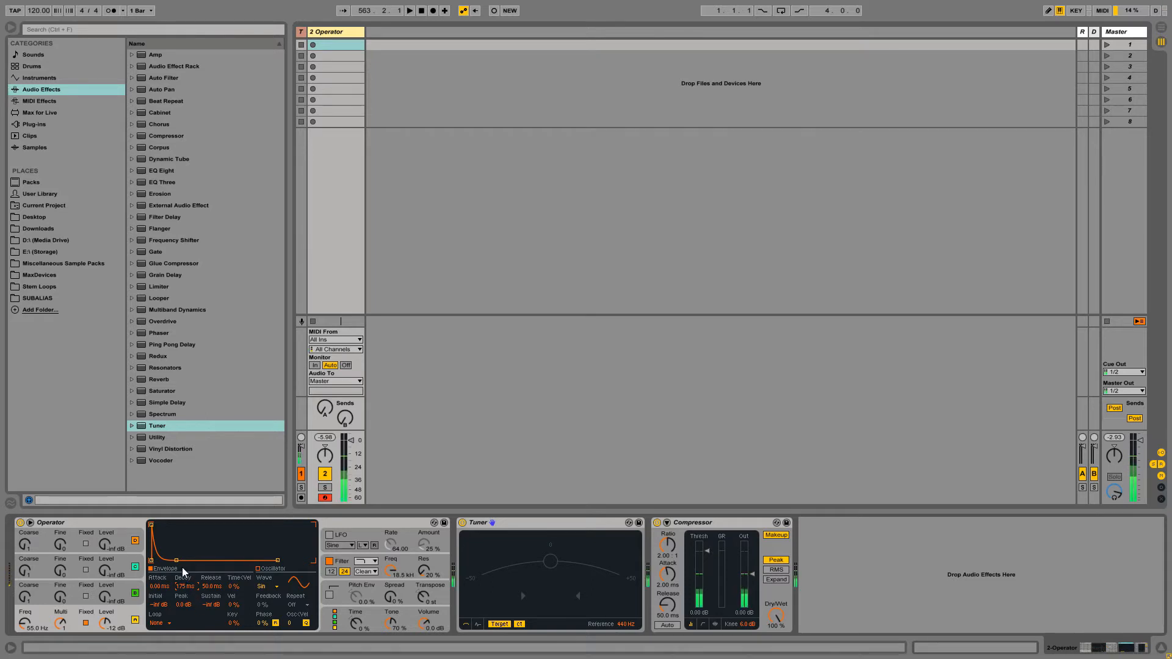
{"action": "type", "text": "250"}
{"action": "key", "text": "Return"}
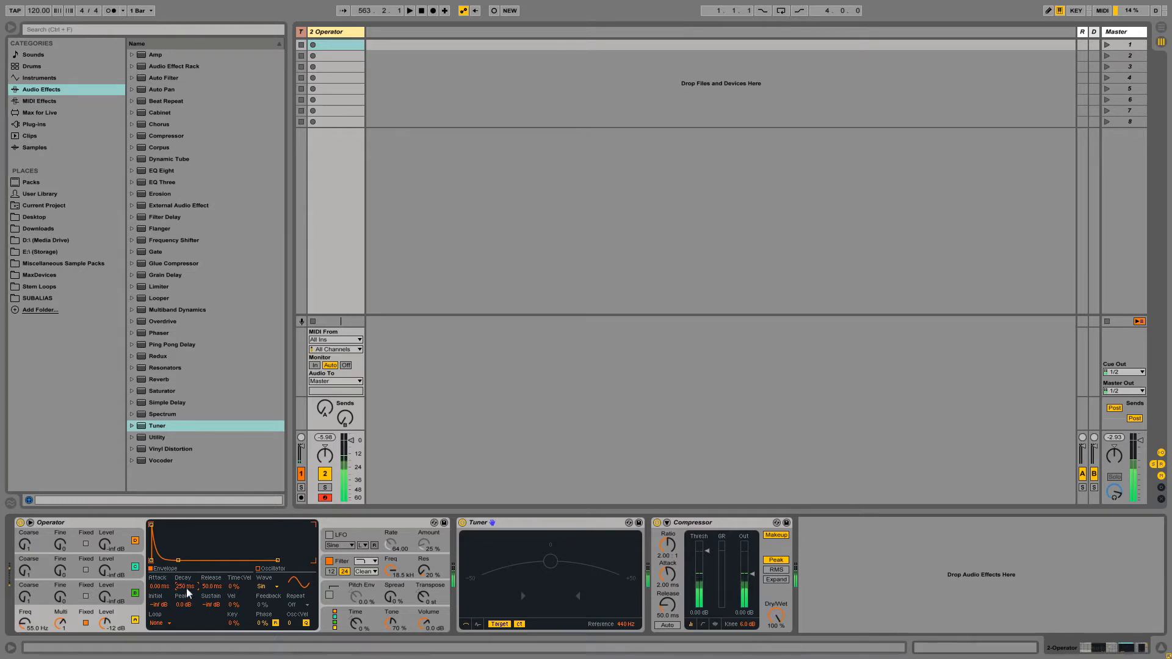
{"action": "type", "text": "315"}
{"action": "key", "text": "Return"}
- Create a MIDI clip and draw C4 notes on beats one, two, three and four
{"action": "double_click", "coordinate": [333, 44]}
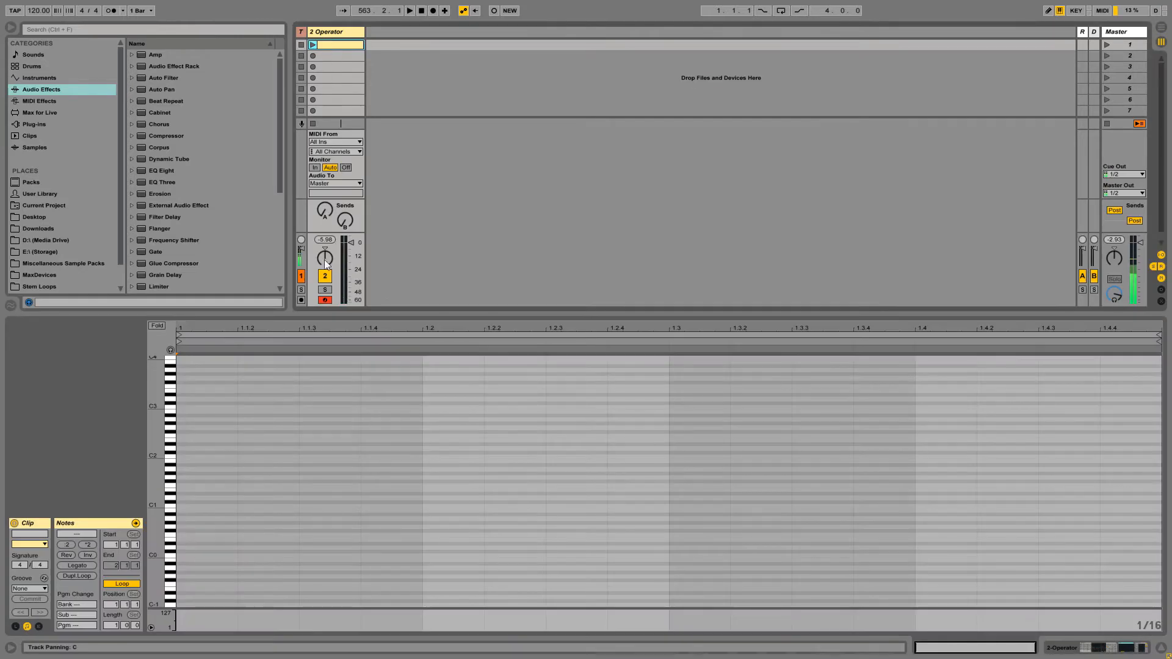
{"action": "key", "text": "b"}
{"action": "left_click", "coordinate": [217, 354]}
{"action": "left_click", "coordinate": [473, 355]}
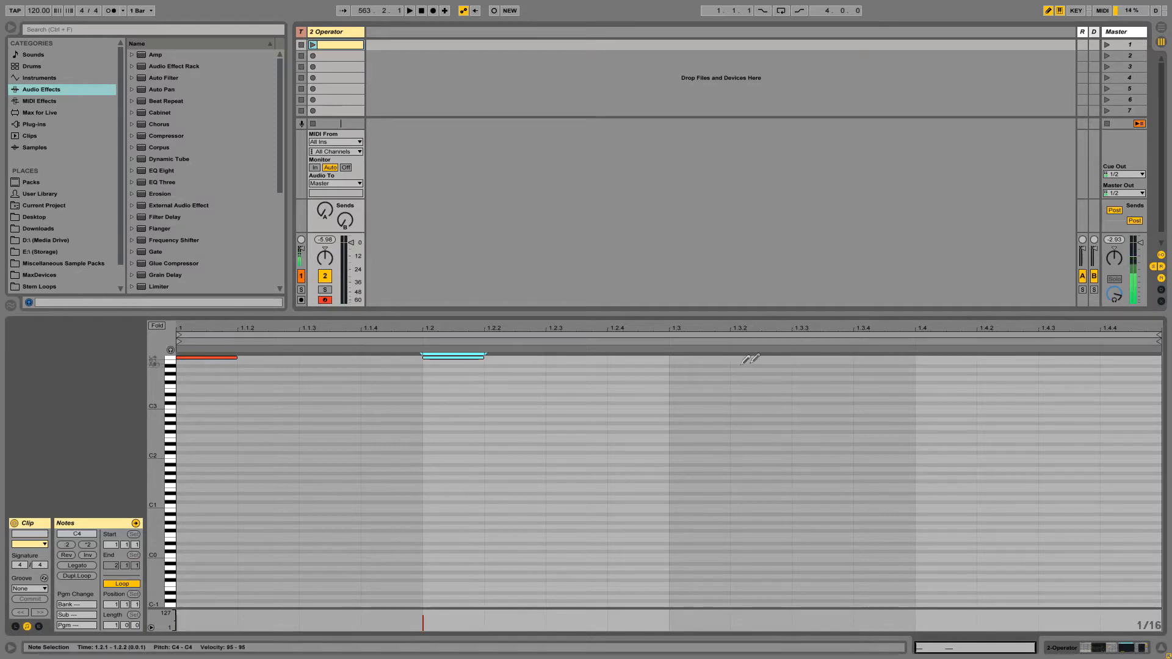
{"action": "left_click", "coordinate": [704, 354]}
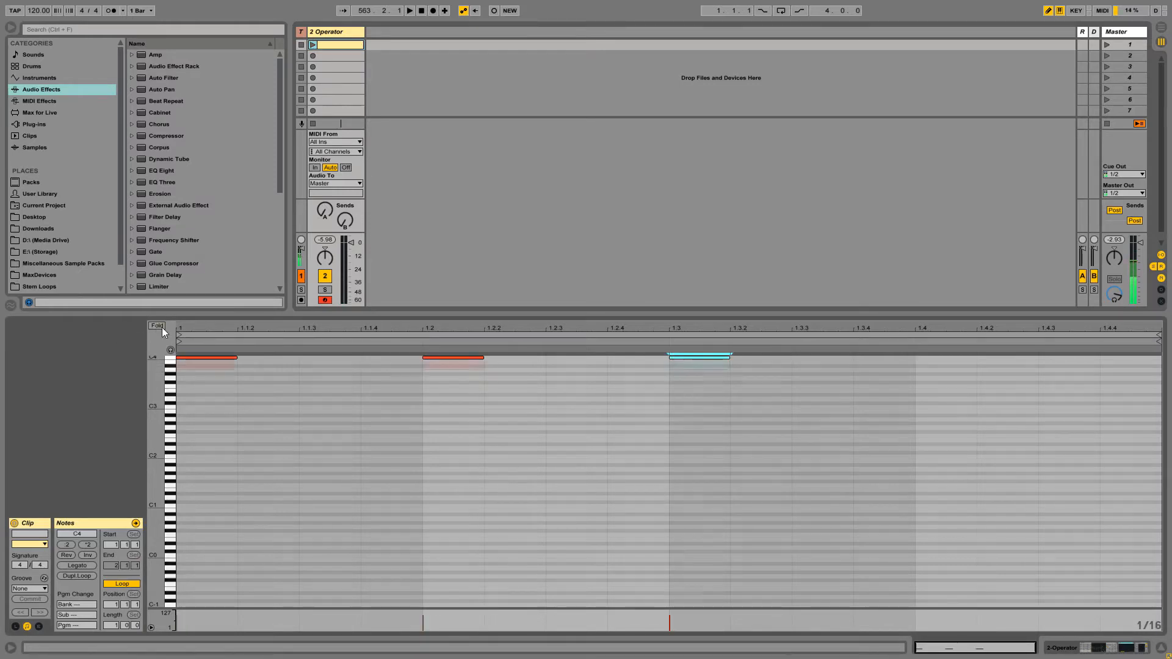
{"action": "key", "text": "f"}
{"action": "left_click", "coordinate": [969, 364]}
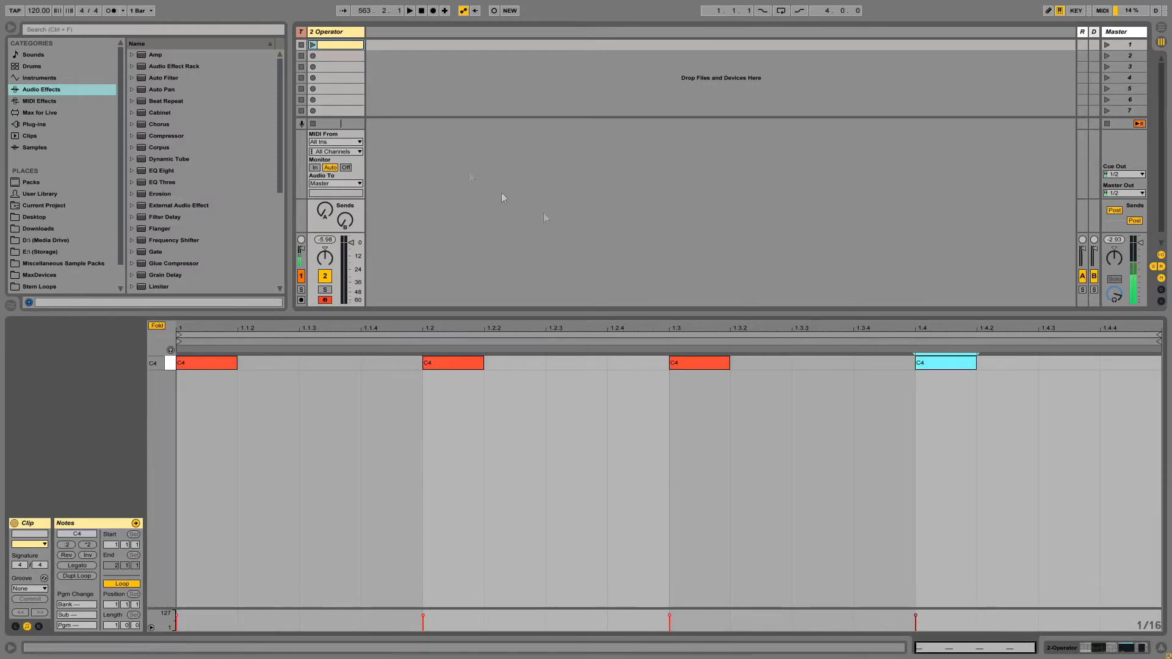
- Launch the clip so the kick loops, and bring back the track's device view
{"action": "left_click", "coordinate": [312, 45]}
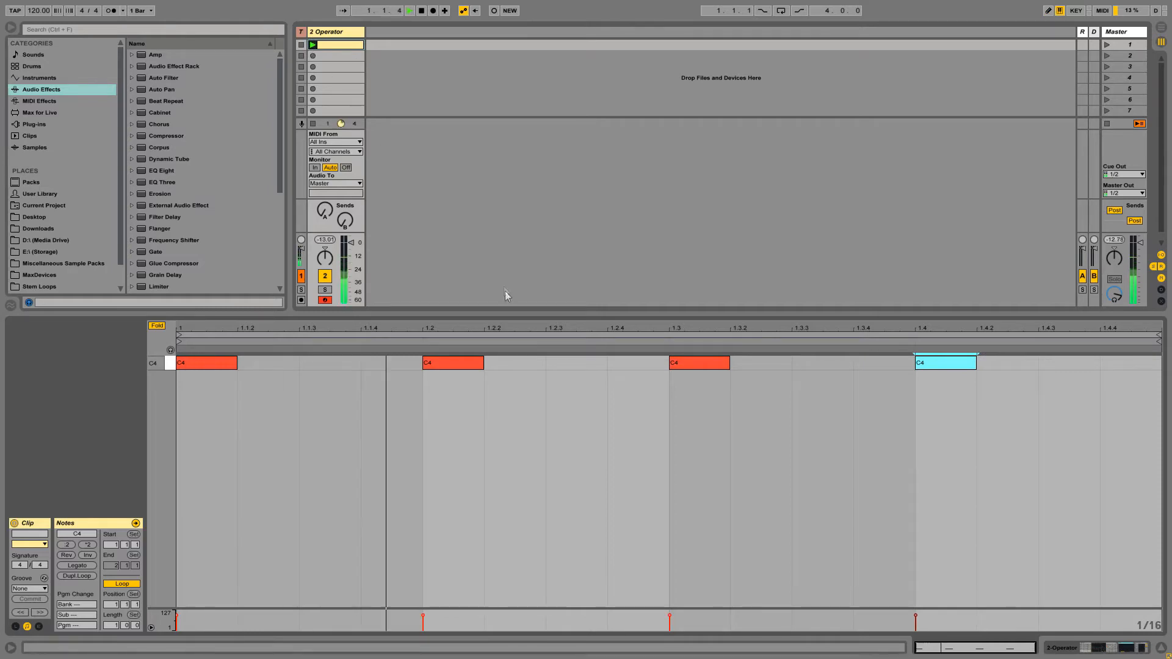
{"action": "left_click_drag", "start_coordinate": [499, 313], "coordinate": [529, 537]}
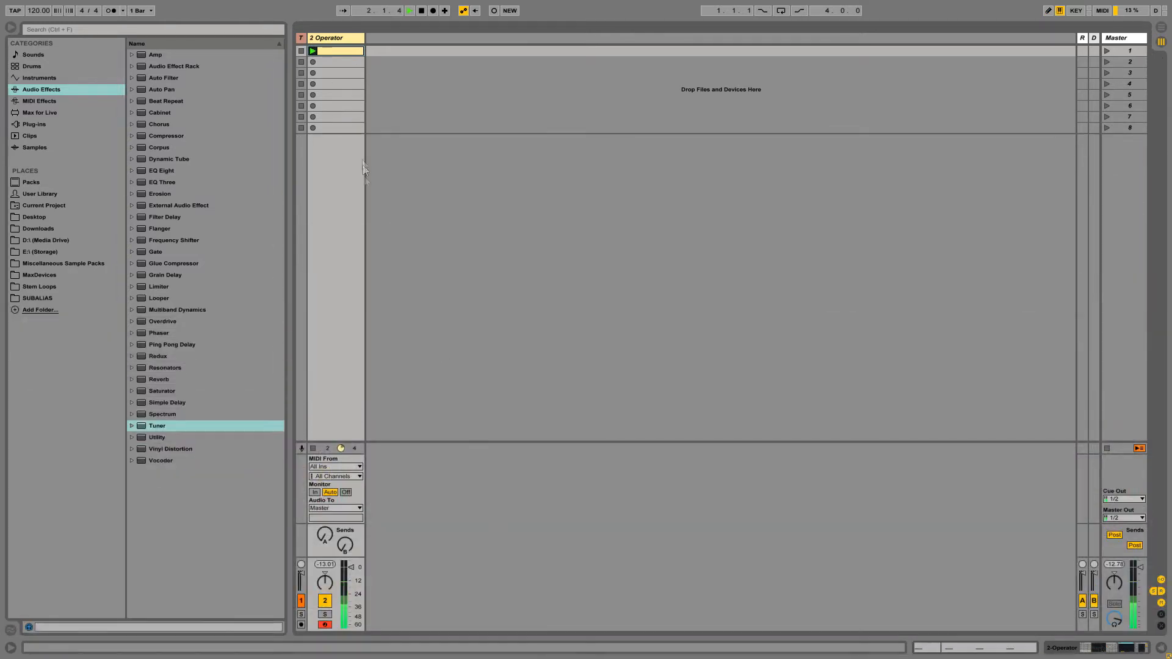
{"action": "double_click", "coordinate": [338, 35]}
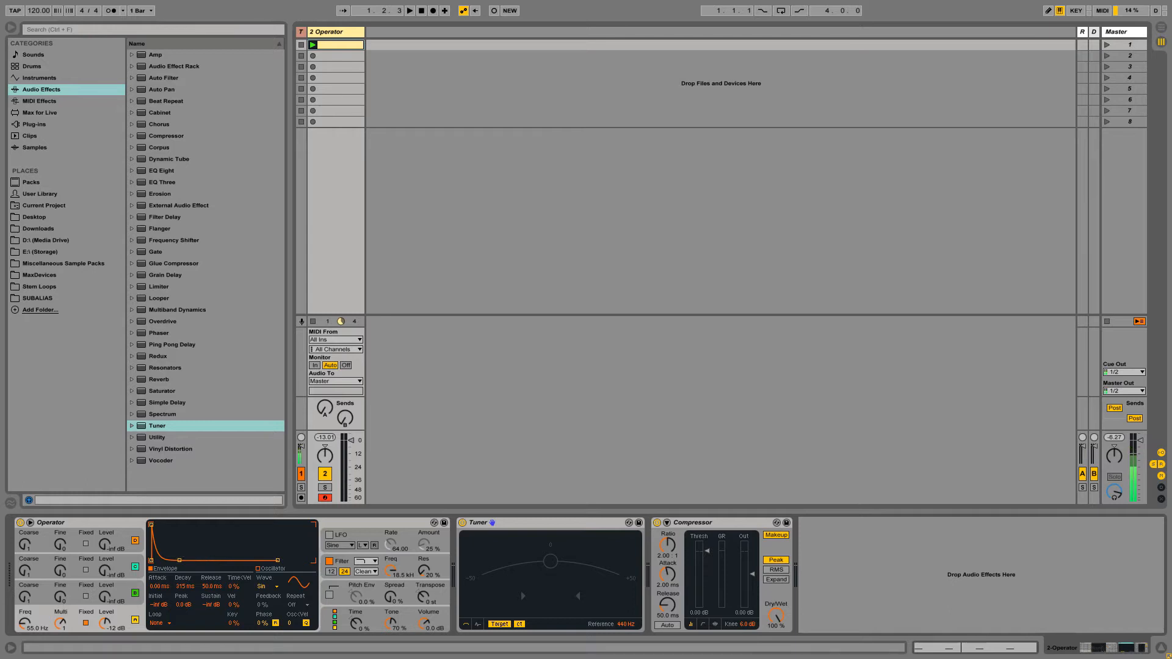
- Set oscillator B to Fixed, with sustain at -inf dB and a 30 ms decay
{"action": "left_click", "coordinate": [87, 598]}
{"action": "left_click", "coordinate": [86, 597]}
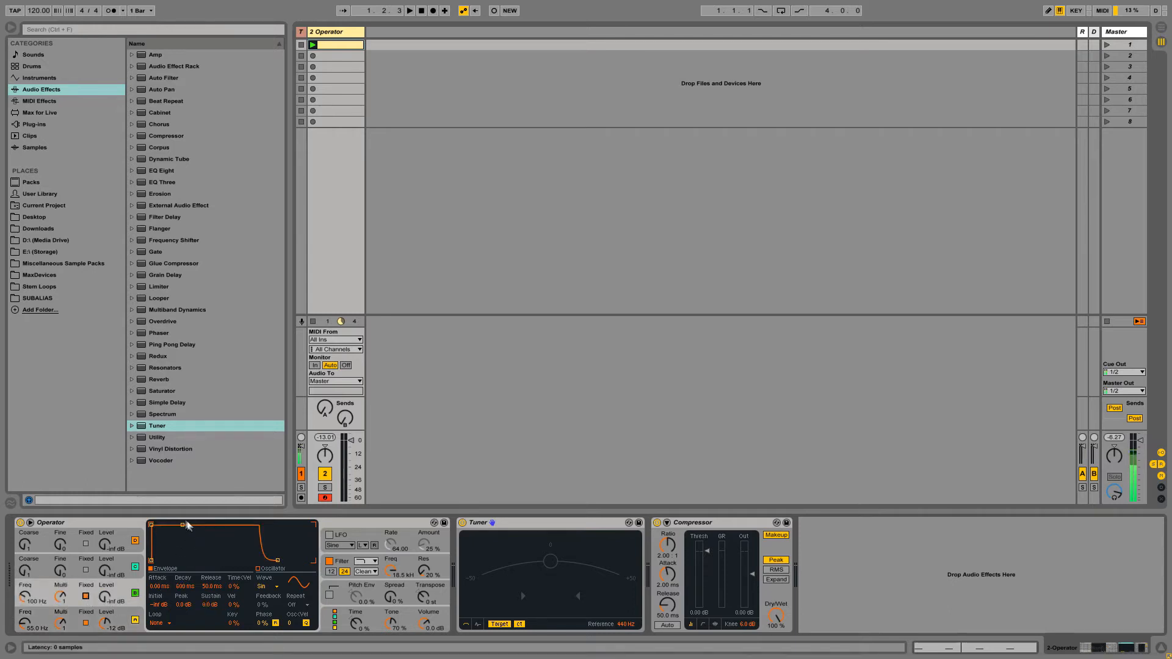
{"action": "left_click_drag", "start_coordinate": [183, 525], "coordinate": [181, 605]}
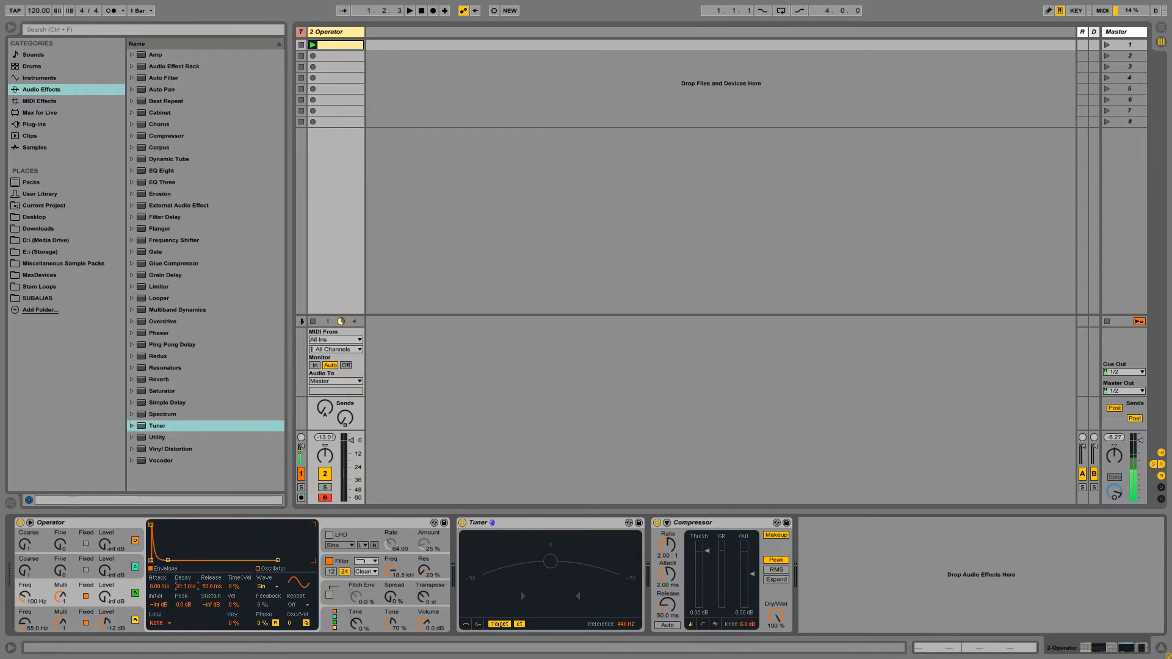
{"action": "type", "text": "253"}
{"action": "key", "text": "BackSpace"}
{"action": "key", "text": "BackSpace"}
{"action": "key", "text": "BackSpace"}
{"action": "type", "text": "30"}
{"action": "key", "text": "Return"}
- Set oscillator B to 110 Hz, raise its level to -9.2 dB, and stop playback
{"action": "left_click", "coordinate": [30, 599]}
{"action": "type", "text": "1"}
{"action": "key", "text": "Return"}
{"action": "left_click_drag", "start_coordinate": [111, 595], "coordinate": [111, 588]}
{"action": "left_click_drag", "start_coordinate": [111, 588], "coordinate": [112, 585]}
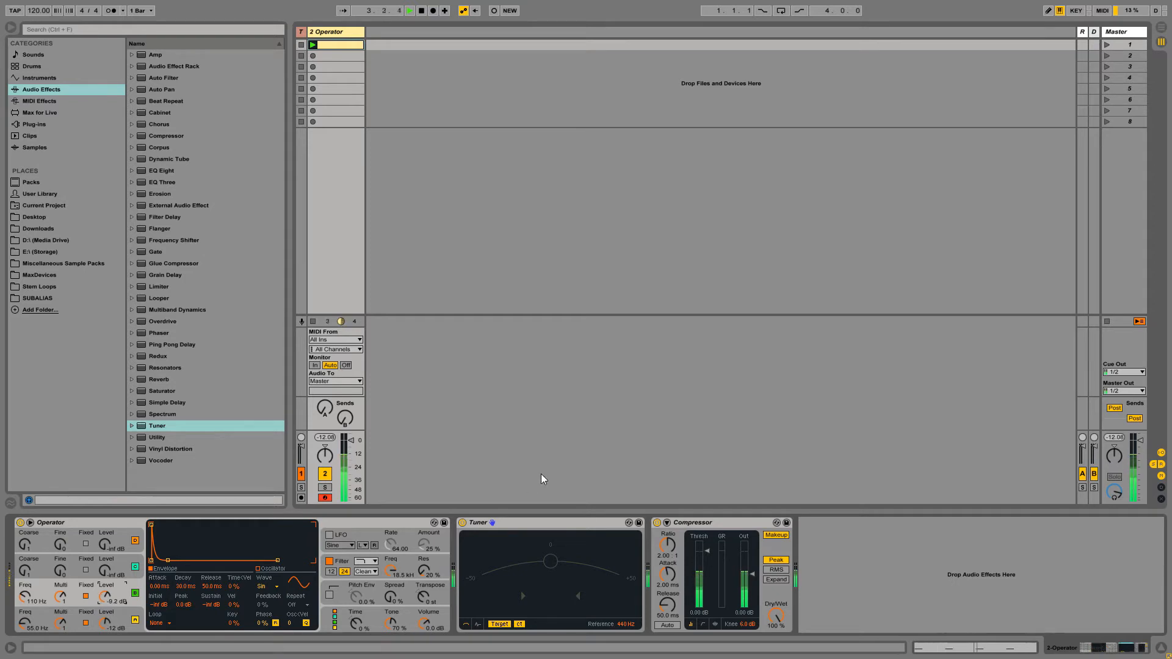
{"action": "key", "text": "space"}
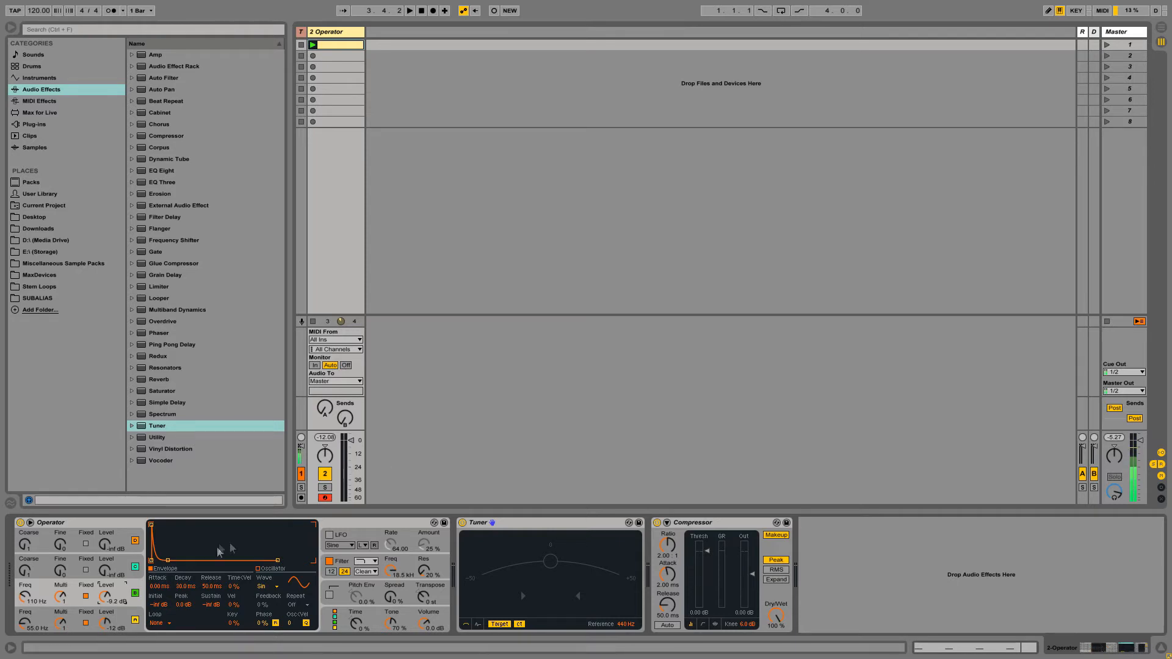
- Fix oscillator C at 220 Hz, bring its level up to -36 dB, and stop playback
{"action": "left_click", "coordinate": [138, 568]}
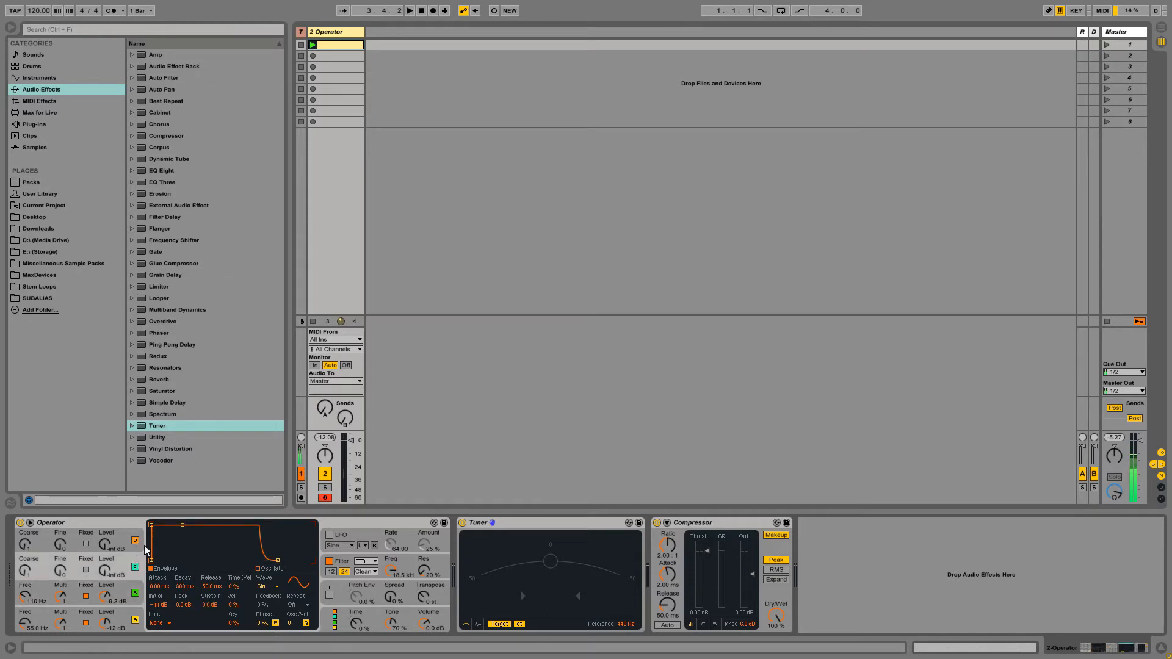
{"action": "left_click", "coordinate": [86, 570]}
{"action": "type", "text": "220"}
{"action": "key", "text": "Return"}
{"action": "mouse_move", "coordinate": [106, 576]}
{"action": "left_mouse_down"}
{"action": "mouse_move", "coordinate": [106, 558]}
{"action": "mouse_move", "coordinate": [106, 579]}
{"action": "left_mouse_up"}
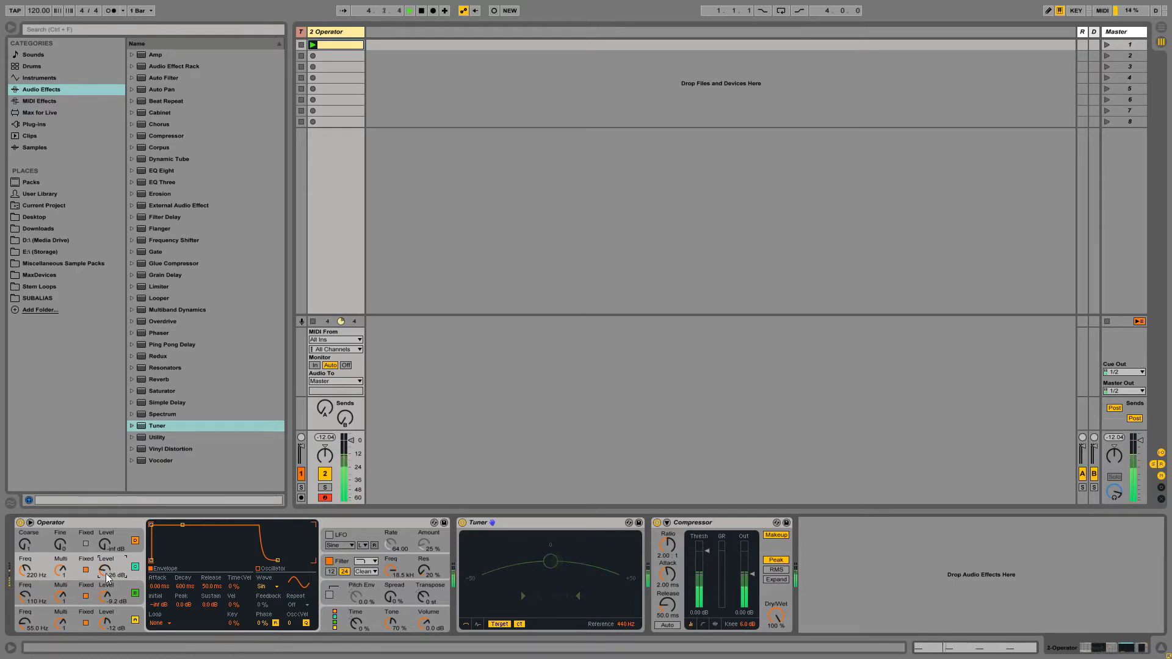
{"action": "key", "text": "space"}
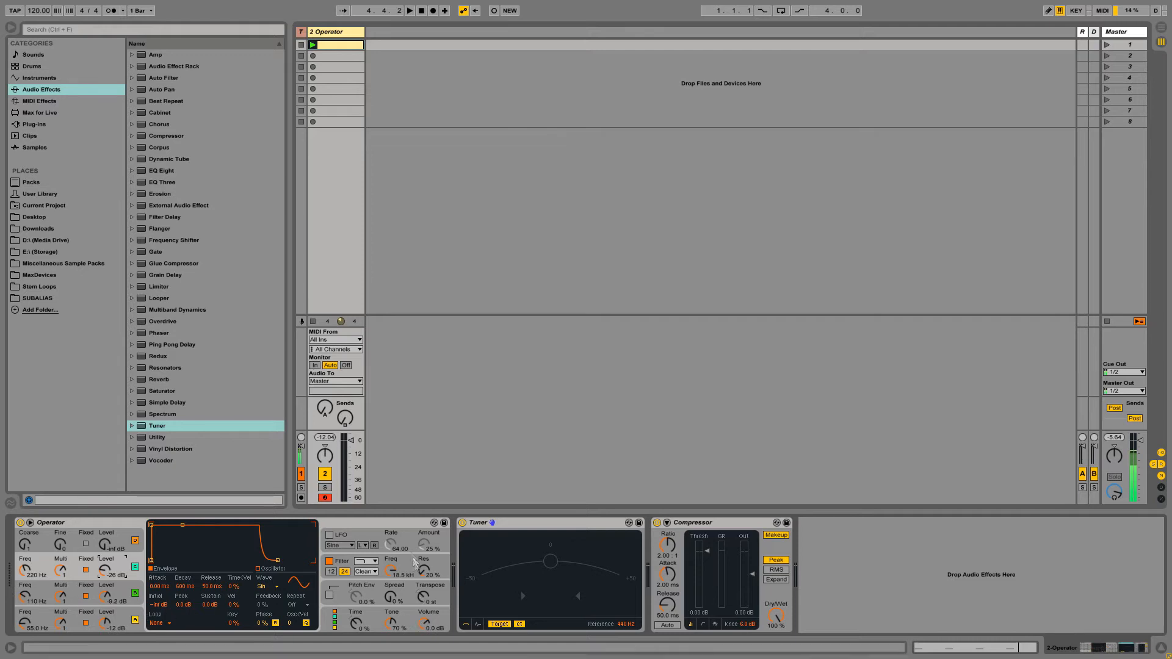
- Enable Operator's pitch envelope with a +12 st peak and a shortened decay
{"action": "left_click", "coordinate": [359, 593]}
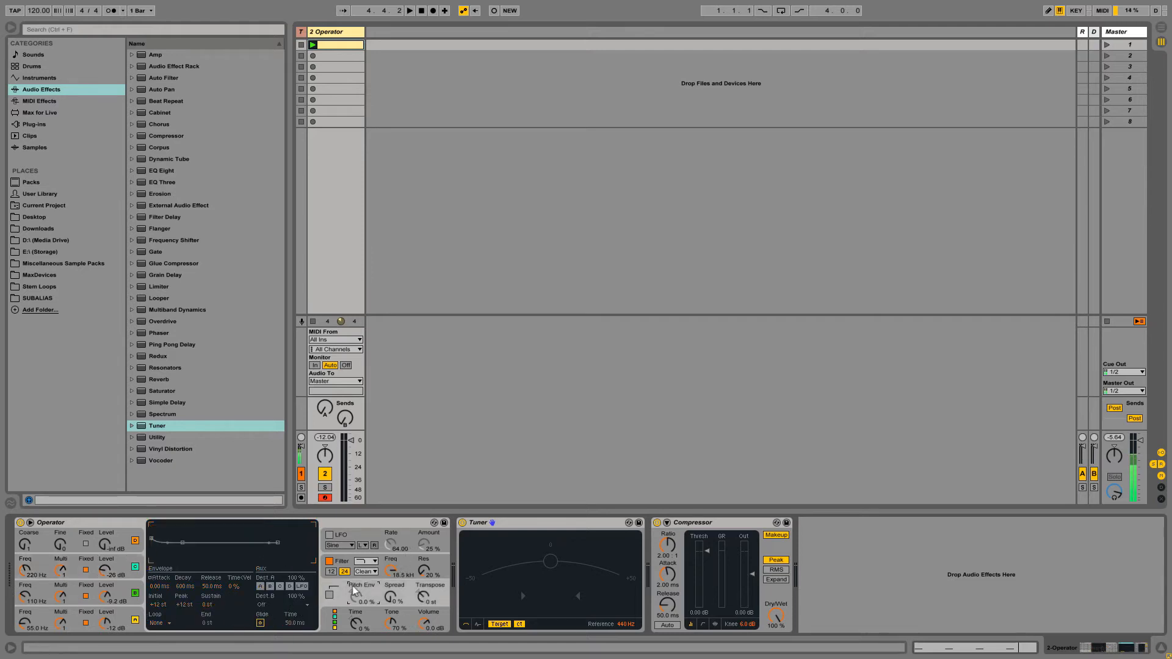
{"action": "left_click", "coordinate": [329, 596]}
{"action": "left_click", "coordinate": [354, 524]}
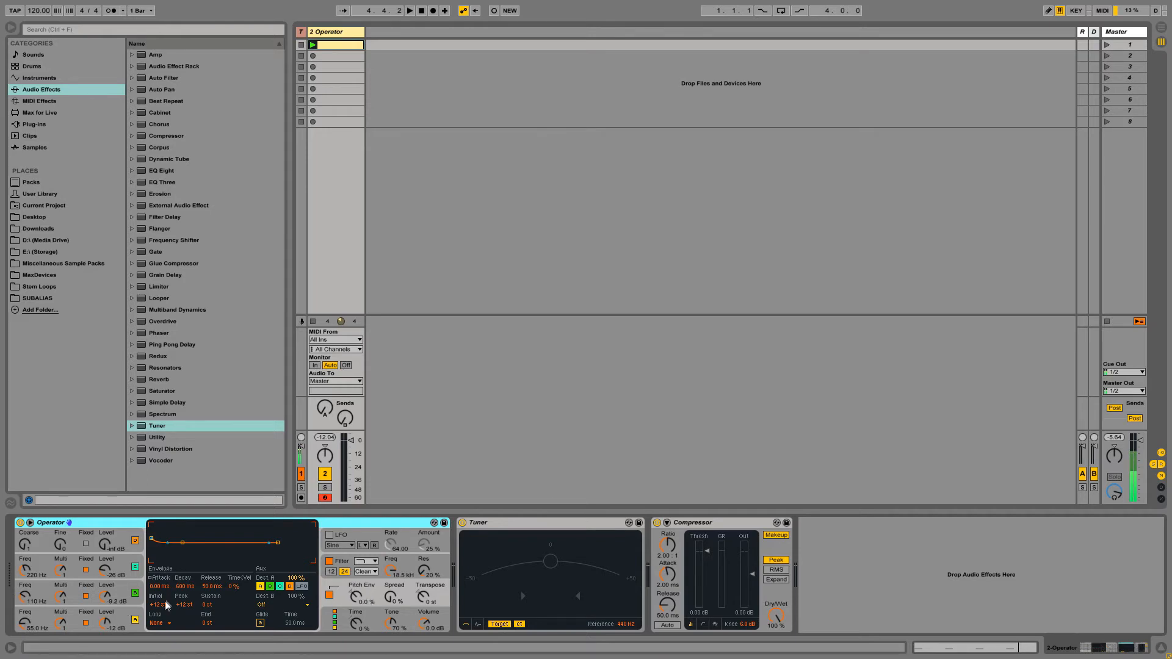
{"action": "left_click", "coordinate": [158, 604]}
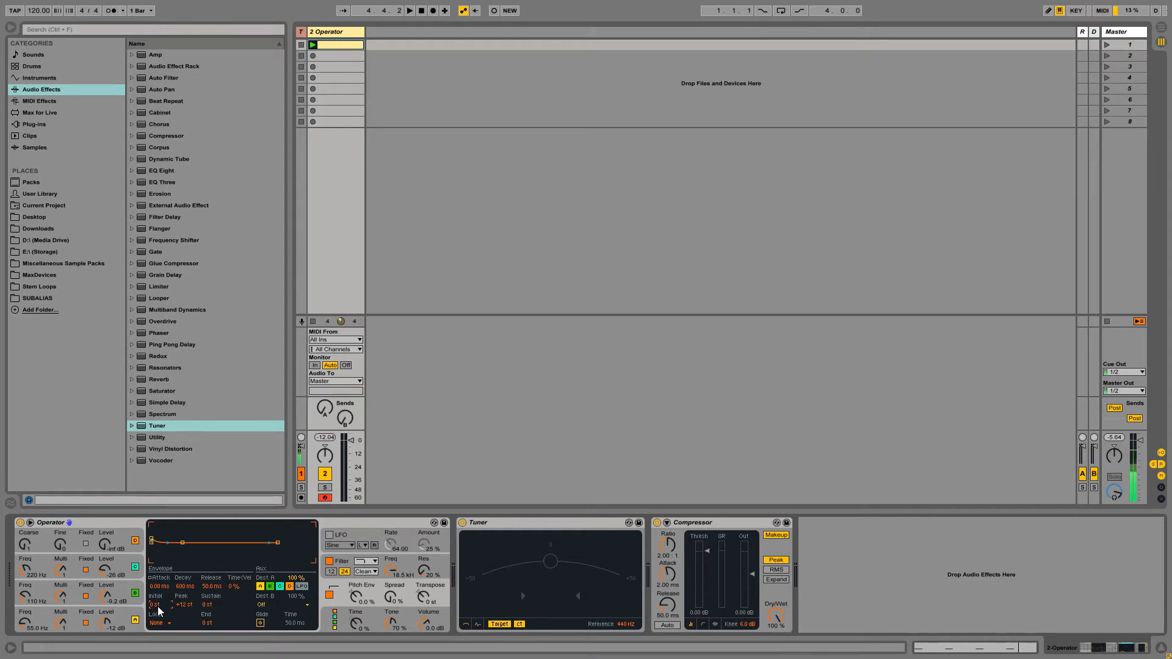
{"action": "left_click", "coordinate": [184, 605]}
{"action": "left_click_drag", "start_coordinate": [185, 586], "coordinate": [186, 611]}
- Set Pitch Env to 100%, tighten its decay to about 10 ms, then lower the amount to 75%
{"action": "left_click", "coordinate": [357, 597]}
{"action": "left_click_drag", "start_coordinate": [357, 597], "coordinate": [357, 577]}
{"action": "key", "text": "space"}
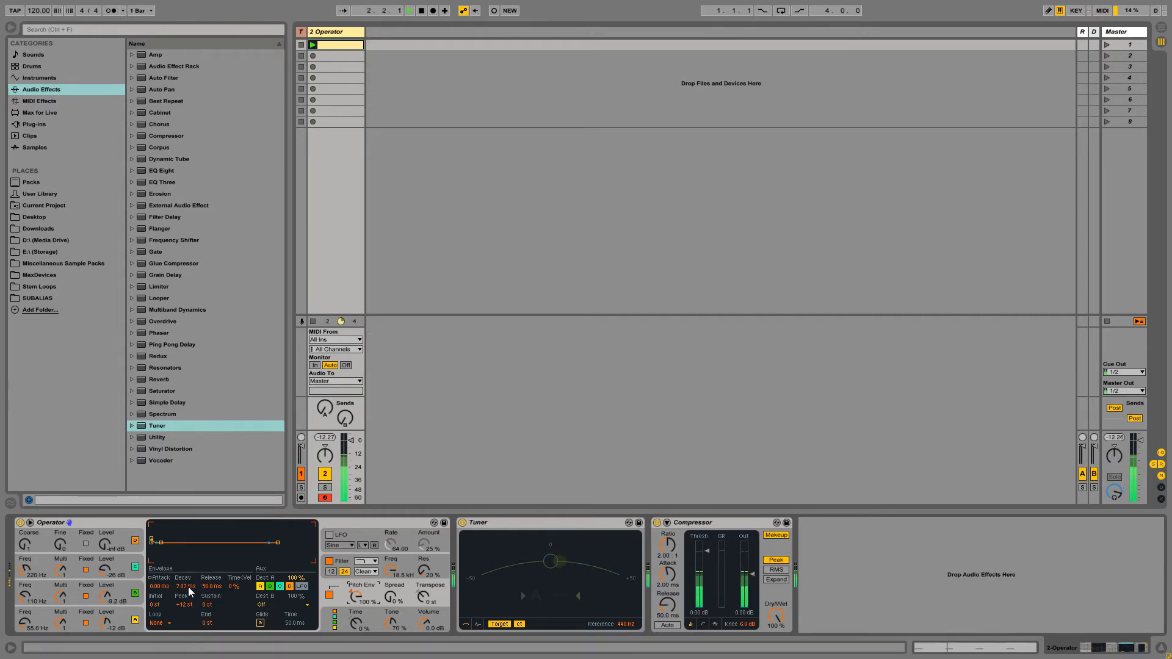
{"action": "mouse_move", "coordinate": [189, 589]}
{"action": "left_mouse_down"}
{"action": "mouse_move", "coordinate": [189, 604]}
{"action": "mouse_move", "coordinate": [190, 583]}
{"action": "left_mouse_up"}
{"action": "mouse_move", "coordinate": [189, 586]}
{"action": "left_mouse_down"}
{"action": "mouse_move", "coordinate": [189, 599]}
{"action": "mouse_move", "coordinate": [189, 583]}
{"action": "left_mouse_up"}
{"action": "left_click_drag", "start_coordinate": [356, 600], "coordinate": [342, 621]}
{"action": "left_click", "coordinate": [181, 603]}
- Raise the pitch envelope peak to +48 st and lower Pitch Env to about 25%
{"action": "left_click_drag", "start_coordinate": [184, 606], "coordinate": [185, 577]}
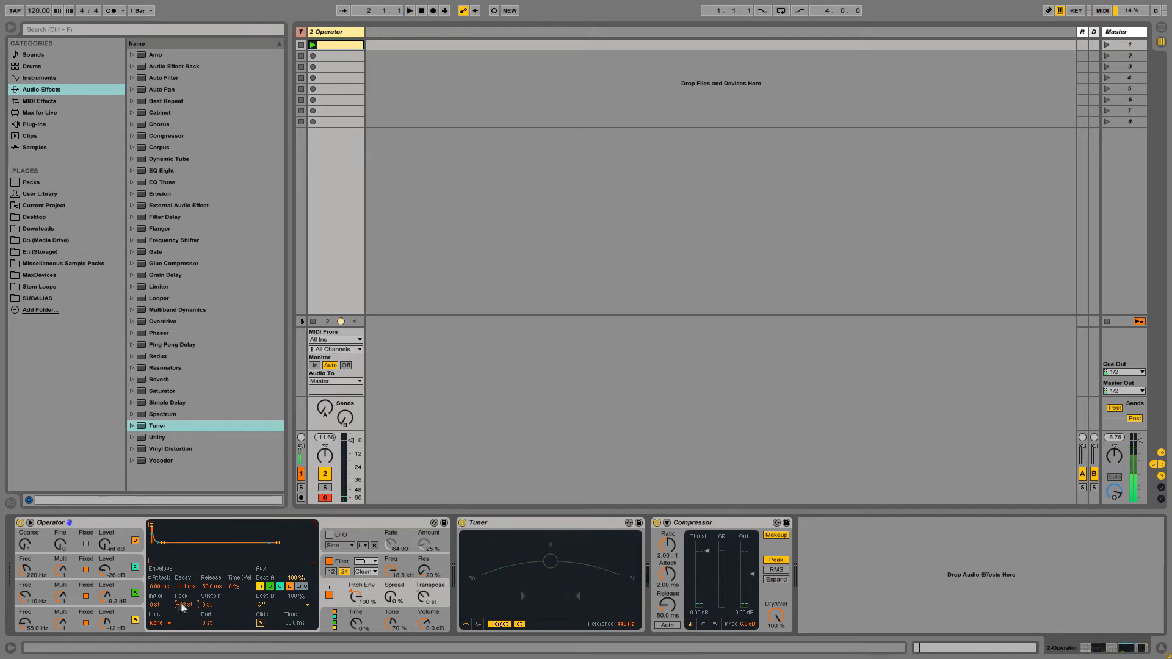
{"action": "key", "text": "space"}
{"action": "left_click_drag", "start_coordinate": [355, 600], "coordinate": [355, 642]}
{"action": "left_click", "coordinate": [67, 524]}
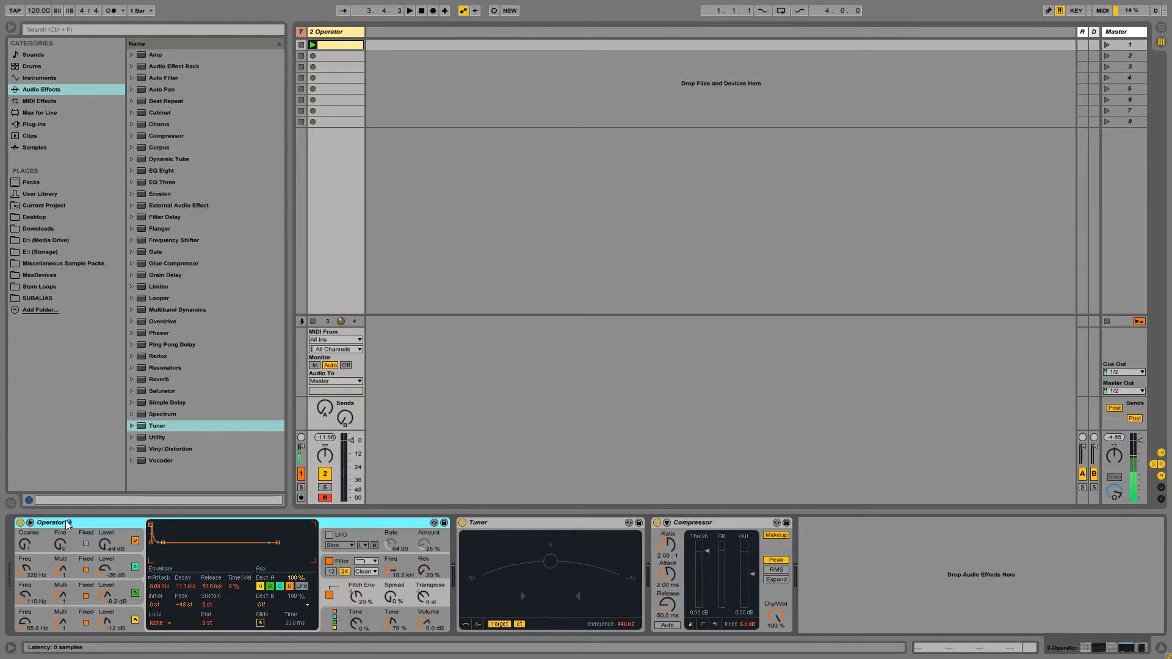
{"action": "key", "text": "ctrl+g"}
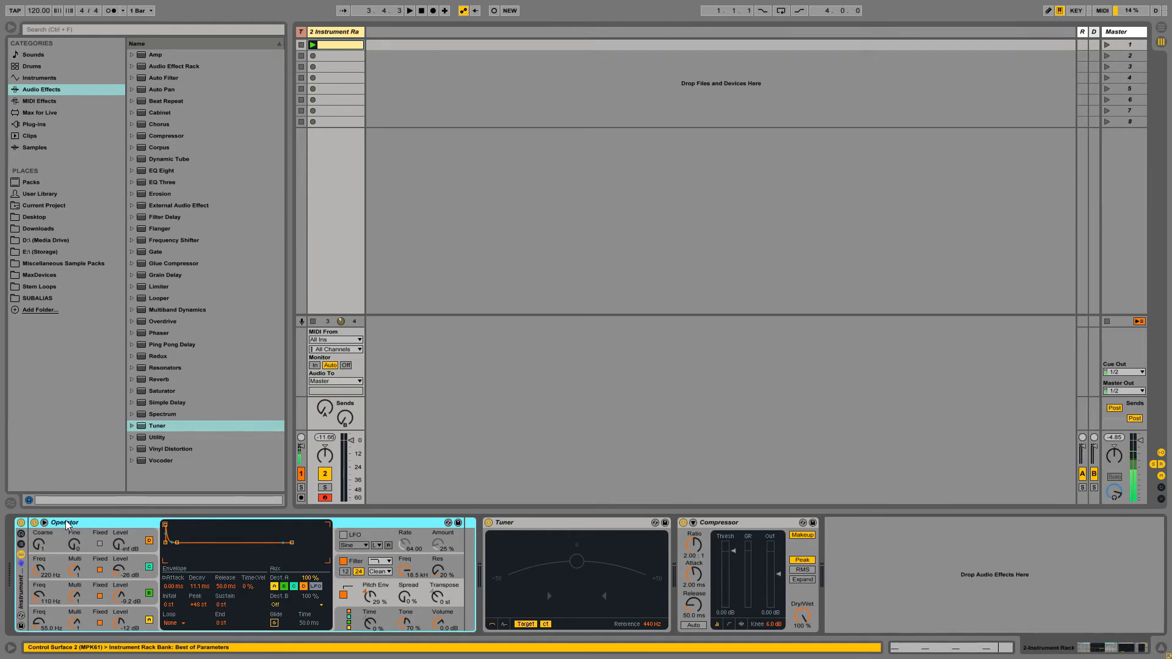
{"action": "left_click", "coordinate": [21, 533]}
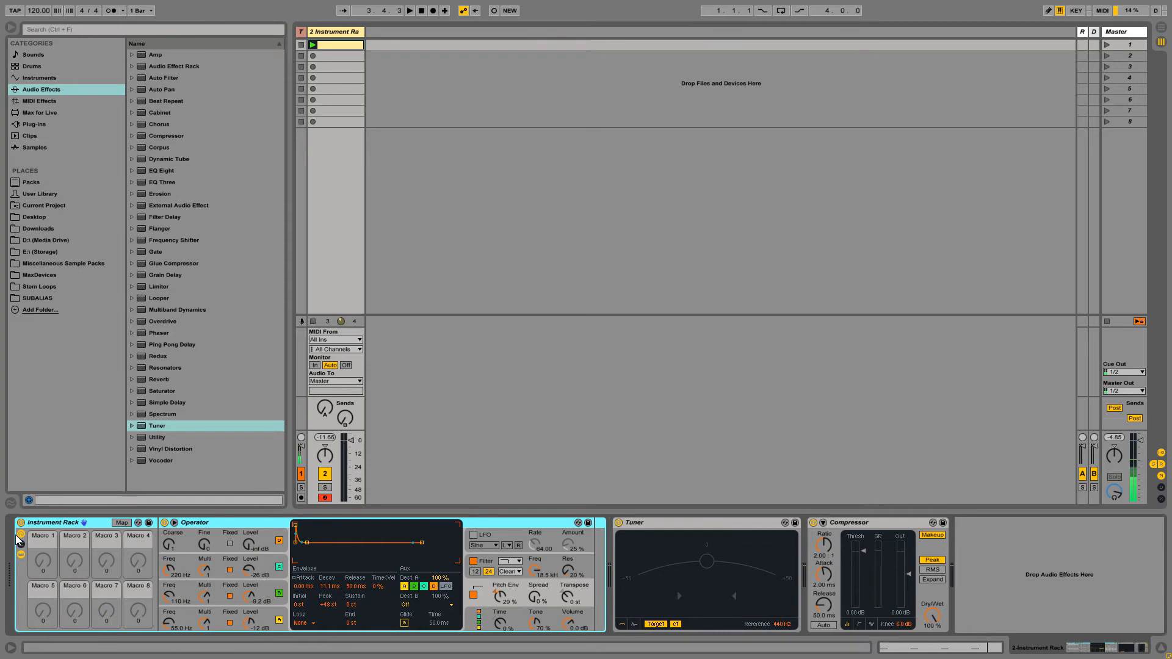
{"action": "left_click", "coordinate": [45, 551]}
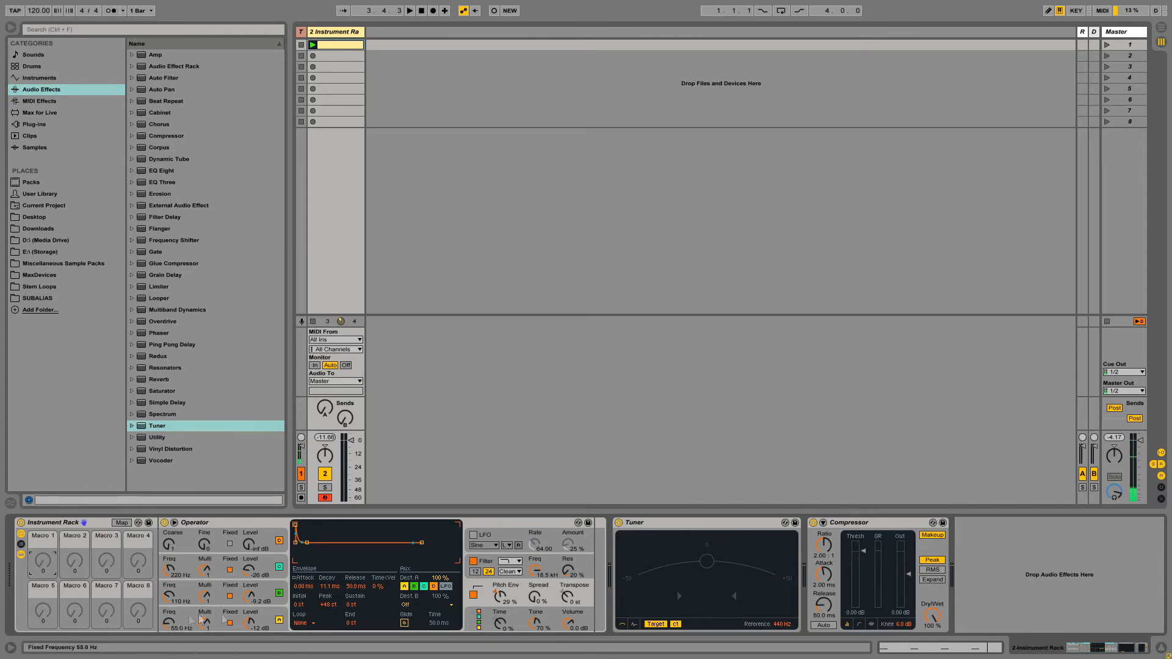
- Map oscillator B's level to Macro 7 and oscillator C's level to Macro 8
{"action": "right_click", "coordinate": [252, 601]}
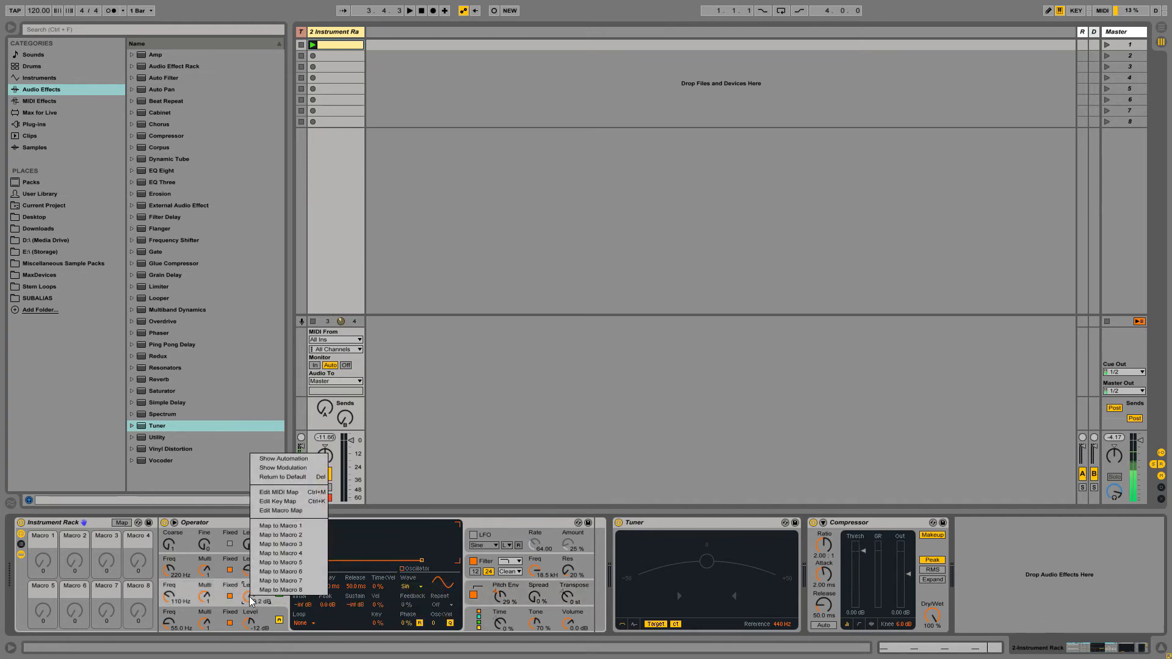
{"action": "left_click", "coordinate": [271, 607]}
{"action": "right_click", "coordinate": [246, 600]}
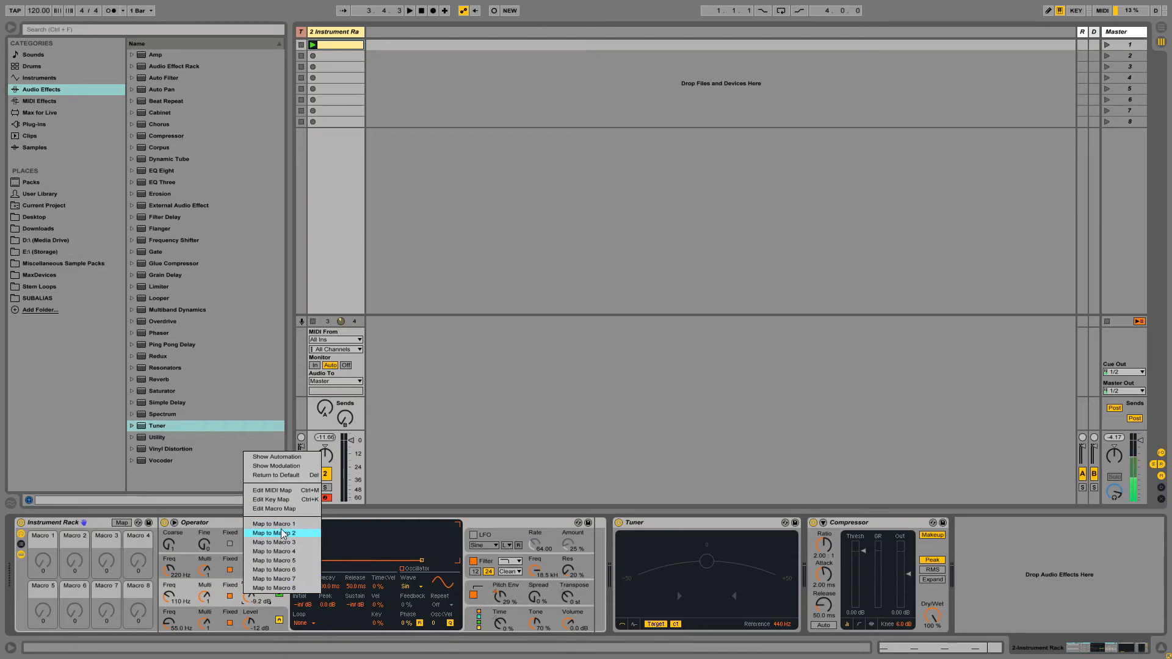
{"action": "left_click", "coordinate": [281, 579]}
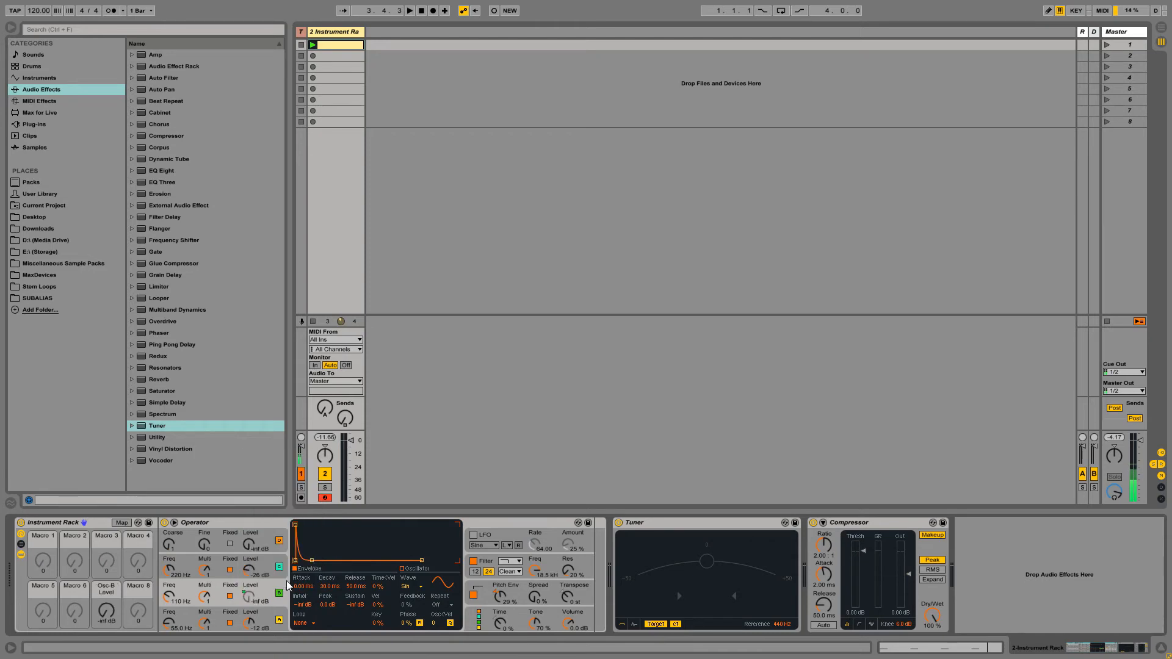
{"action": "right_click", "coordinate": [250, 571]}
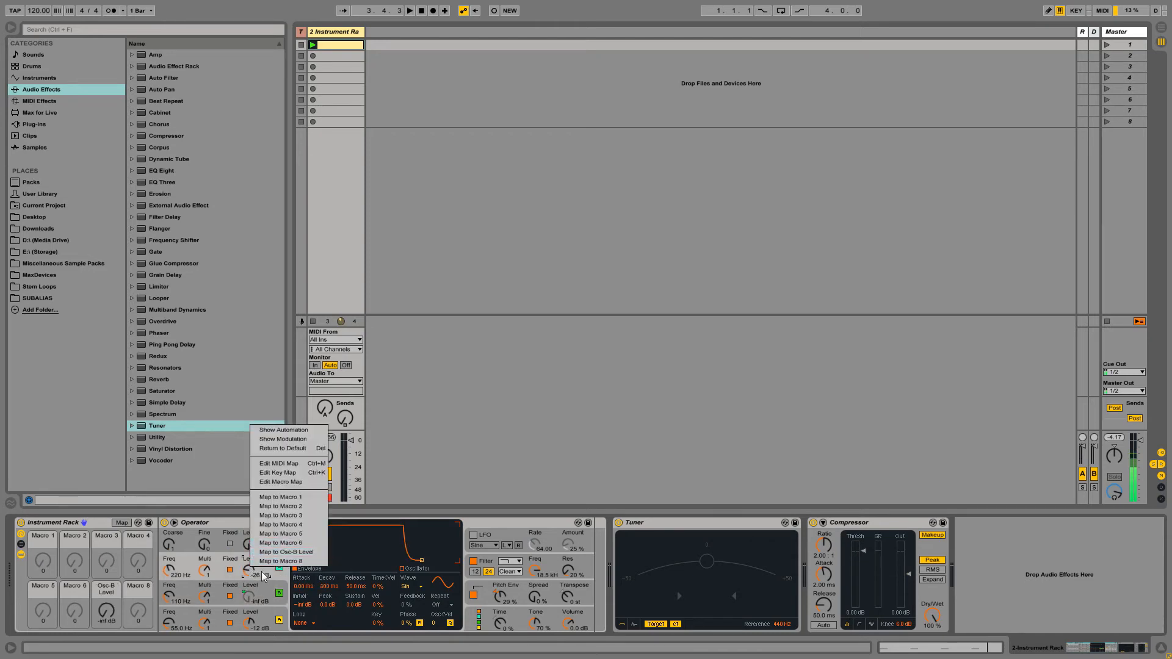
{"action": "left_click", "coordinate": [281, 561]}
- Rename Macros 7 and 8 to 'Thud' and 'Click' and set them to -15 dB and -28 dB
{"action": "left_click", "coordinate": [114, 585]}
{"action": "key", "text": "ctrl+r"}
{"action": "type", "text": "Thud"}
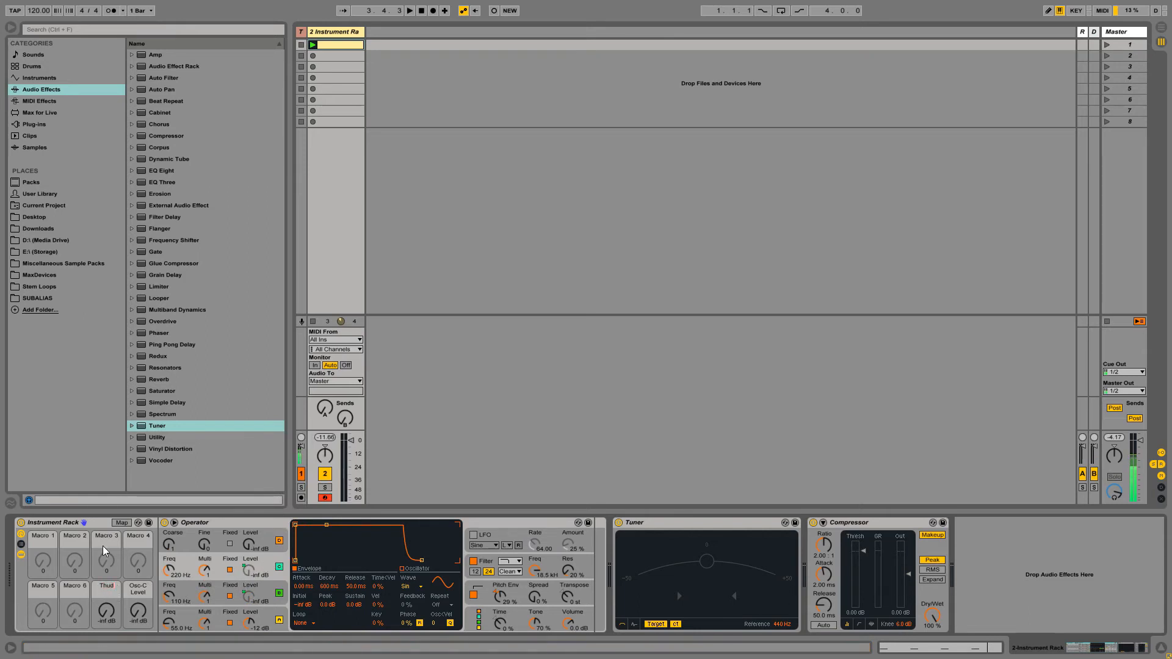
{"action": "key", "text": "Tab"}
{"action": "type", "text": "Click"}
{"action": "key", "text": "Return"}
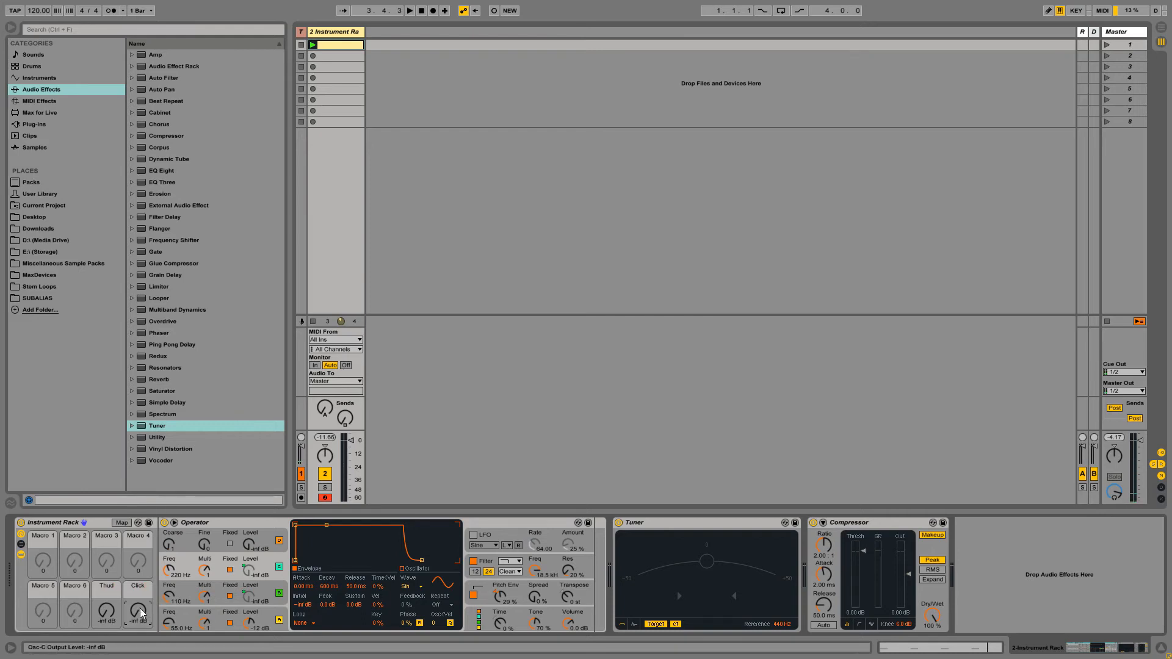
{"action": "mouse_move", "coordinate": [138, 613]}
{"action": "left_mouse_down"}
{"action": "mouse_move", "coordinate": [138, 589]}
{"action": "mouse_move", "coordinate": [107, 590]}
{"action": "mouse_move", "coordinate": [107, 574]}
{"action": "mouse_move", "coordinate": [138, 609]}
{"action": "left_mouse_up"}
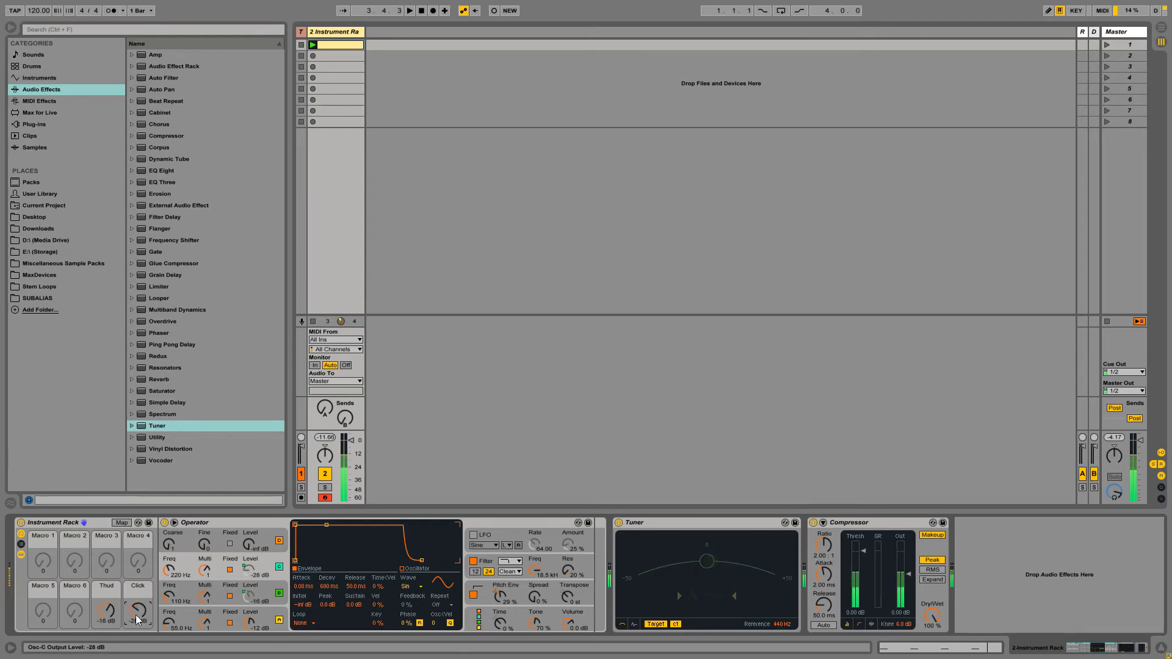
{"action": "mouse_move", "coordinate": [108, 614]}
{"action": "left_mouse_down"}
{"action": "mouse_move", "coordinate": [108, 638]}
{"action": "mouse_move", "coordinate": [108, 613]}
{"action": "left_mouse_up"}
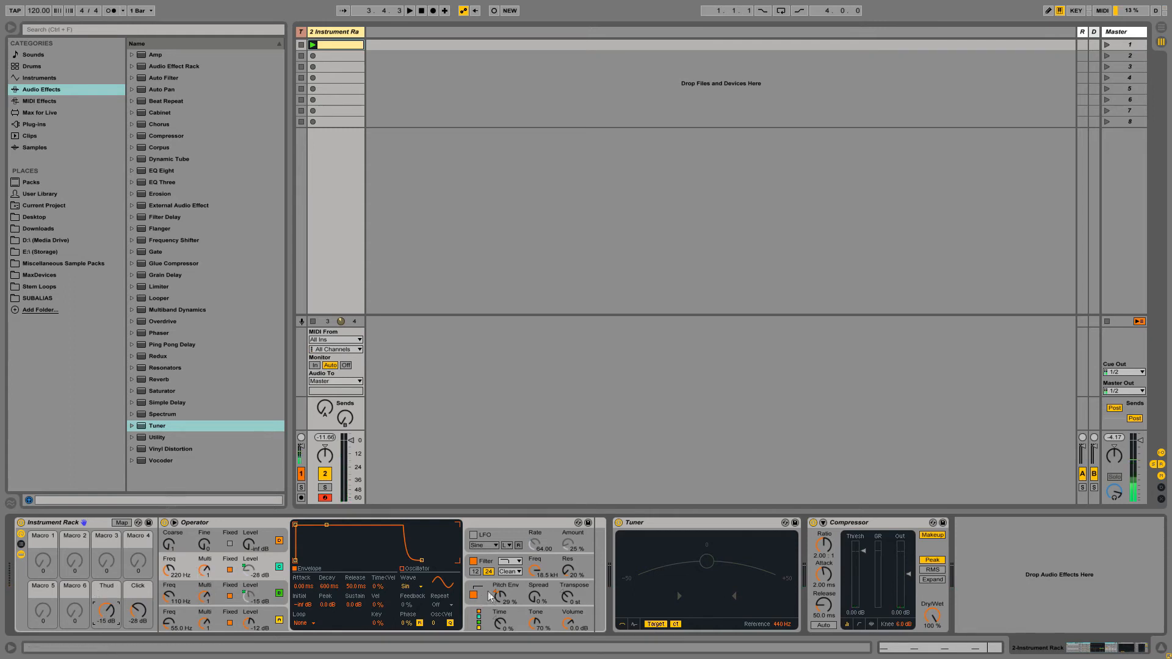
- Map the Pitch Env amount to Macro 4, named 'Pitch Env'
{"action": "right_click", "coordinate": [508, 593]}
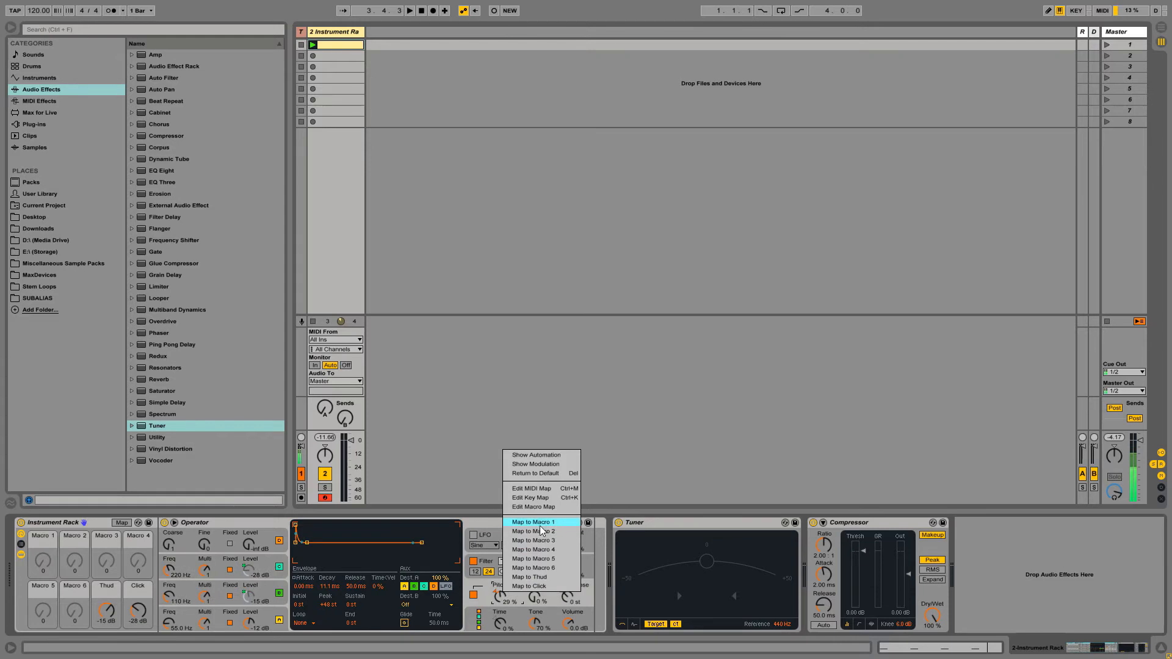
{"action": "left_click", "coordinate": [533, 550]}
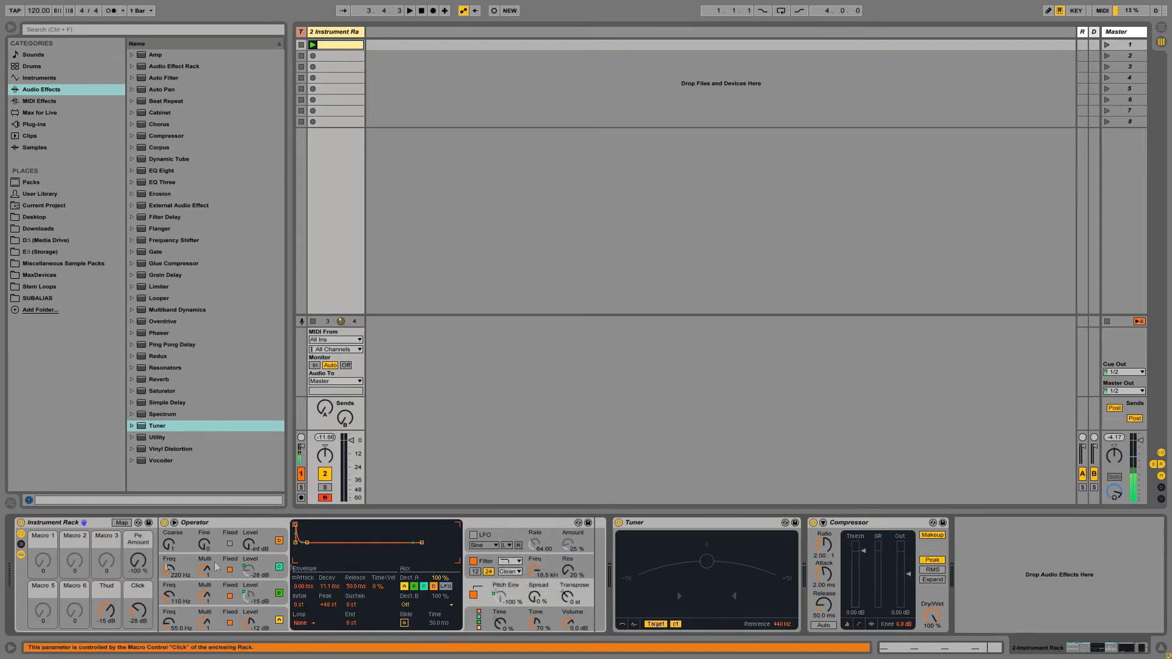
{"action": "key", "text": "Return"}
- Set the Pitch Env mapping's minimum to 0% and turn the macro up to 55%
{"action": "left_click", "coordinate": [121, 522]}
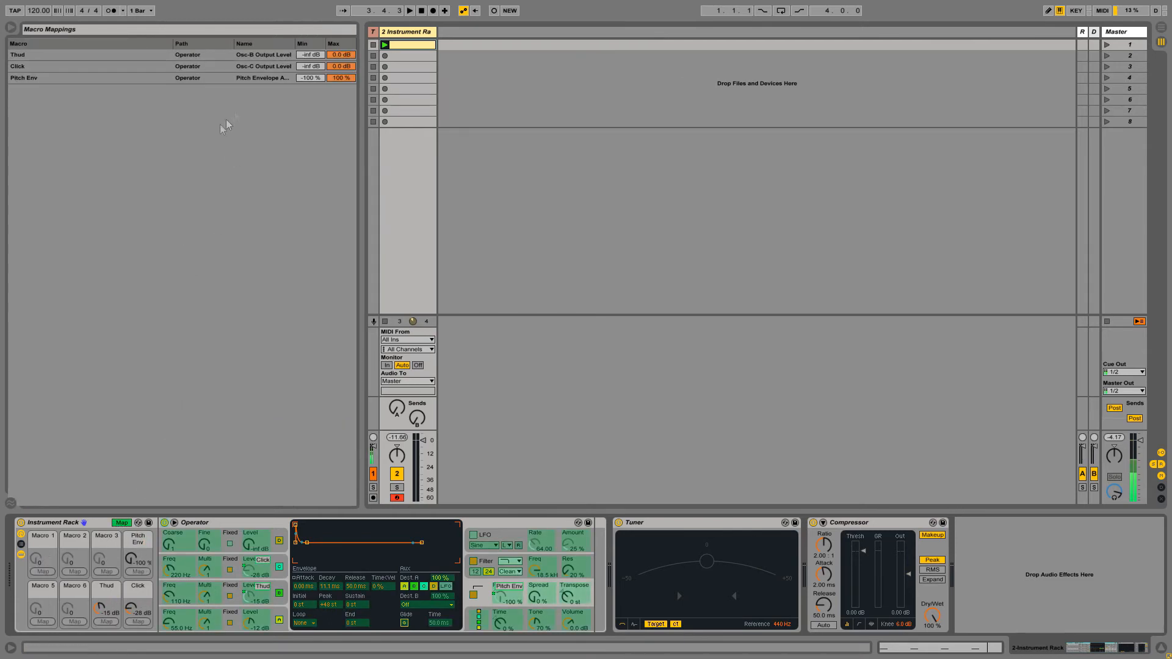
{"action": "left_click", "coordinate": [308, 78]}
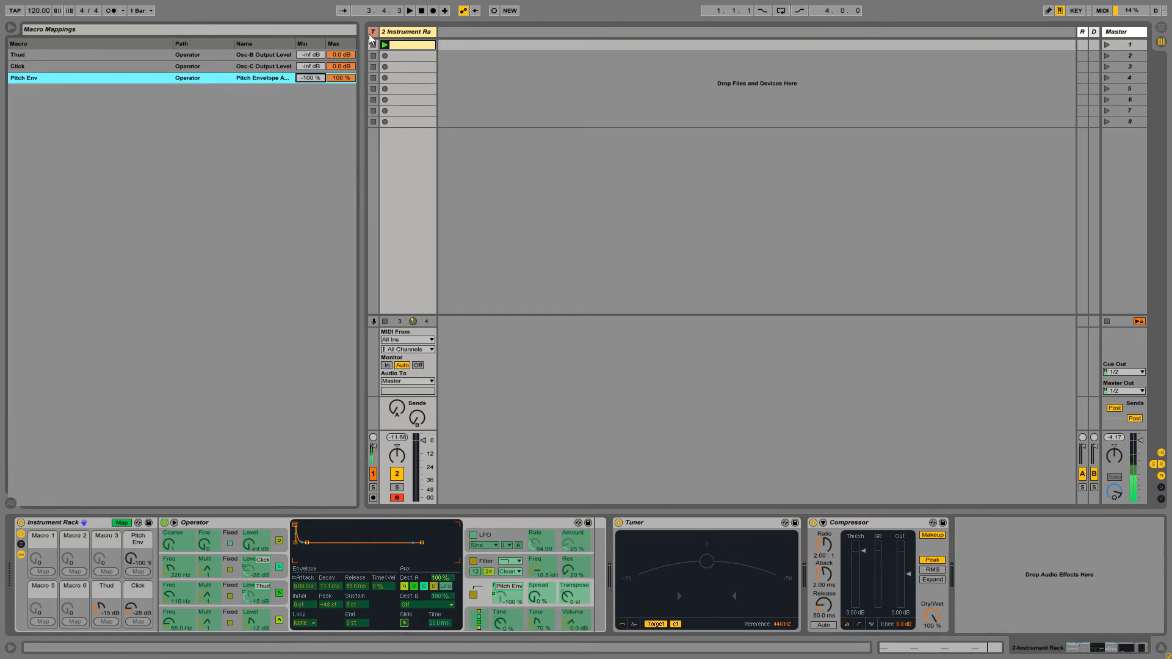
{"action": "type", "text": "0"}
{"action": "key", "text": "Return"}
{"action": "left_click", "coordinate": [122, 523]}
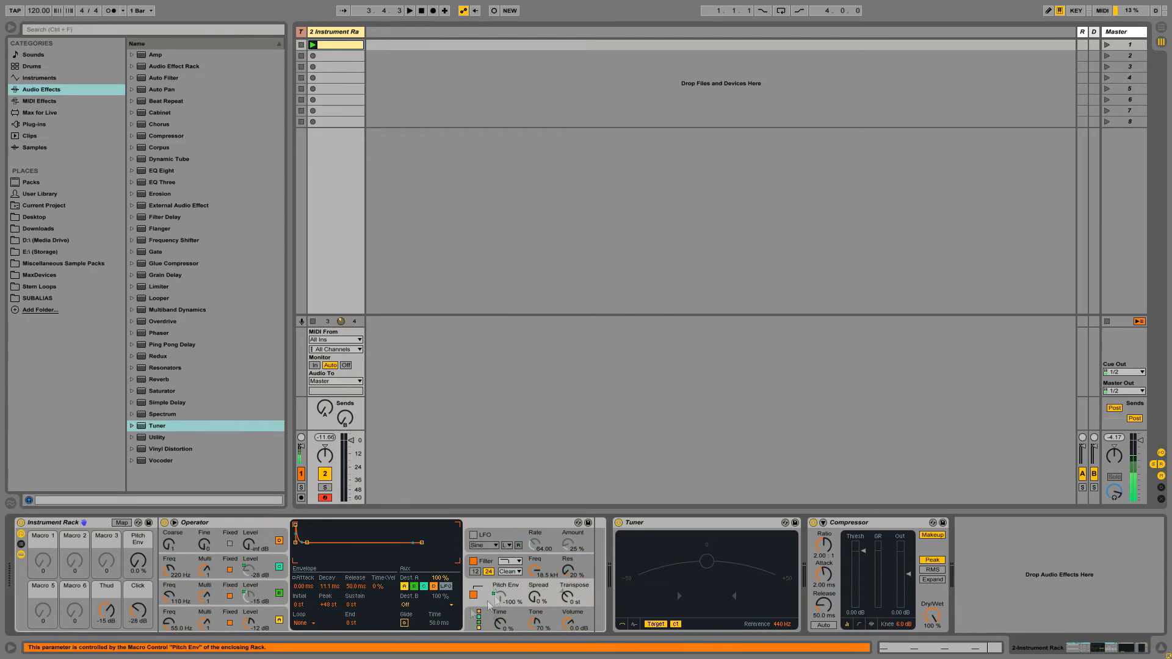
{"action": "left_click_drag", "start_coordinate": [138, 568], "coordinate": [137, 537]}
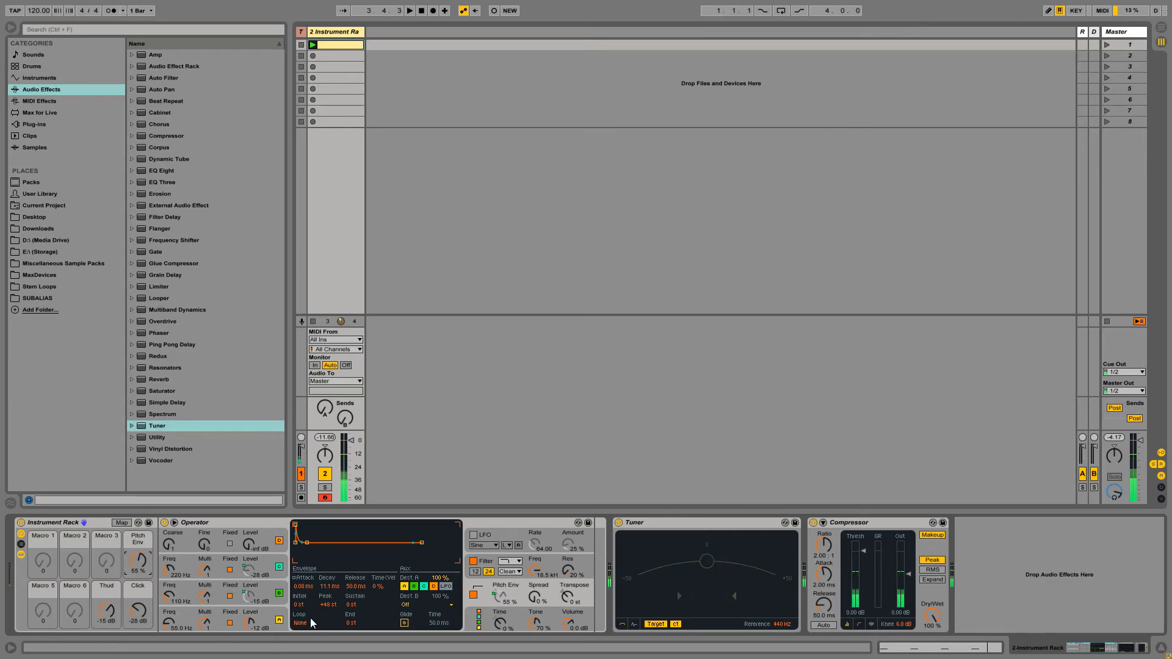
- Map the pitch envelope decay to Macro 3 and rename it 'Pitch Env Decay'
{"action": "right_click", "coordinate": [328, 587]}
{"action": "left_click", "coordinate": [366, 534]}
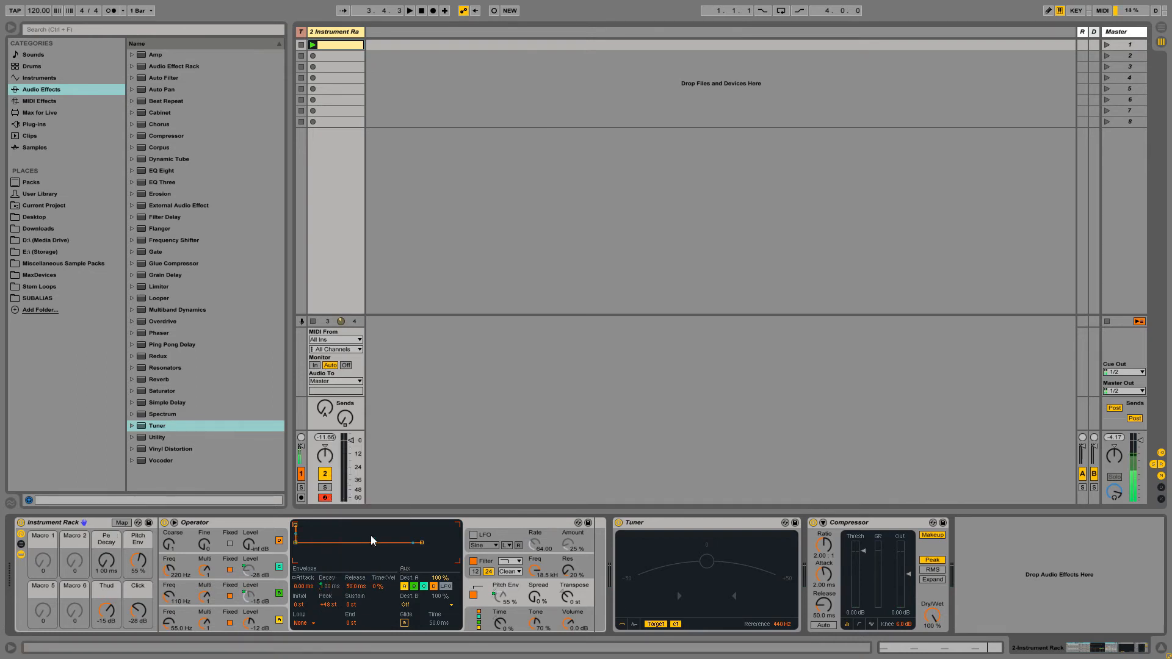
{"action": "left_click", "coordinate": [106, 542]}
{"action": "key", "text": "ctrl+r"}
{"action": "type", "text": "Pitch Env Decay"}
{"action": "key", "text": "Return"}
- Rename Macro 3 to 'Pitch Decay' and set it to about 20.7 ms
{"action": "key", "text": "ctrl+r"}
{"action": "type", "text": "Pitch Decay"}
{"action": "key", "text": "Return"}
{"action": "mouse_move", "coordinate": [106, 561]}
{"action": "left_mouse_down"}
{"action": "mouse_move", "coordinate": [106, 543]}
{"action": "mouse_move", "coordinate": [110, 567]}
{"action": "left_mouse_up"}
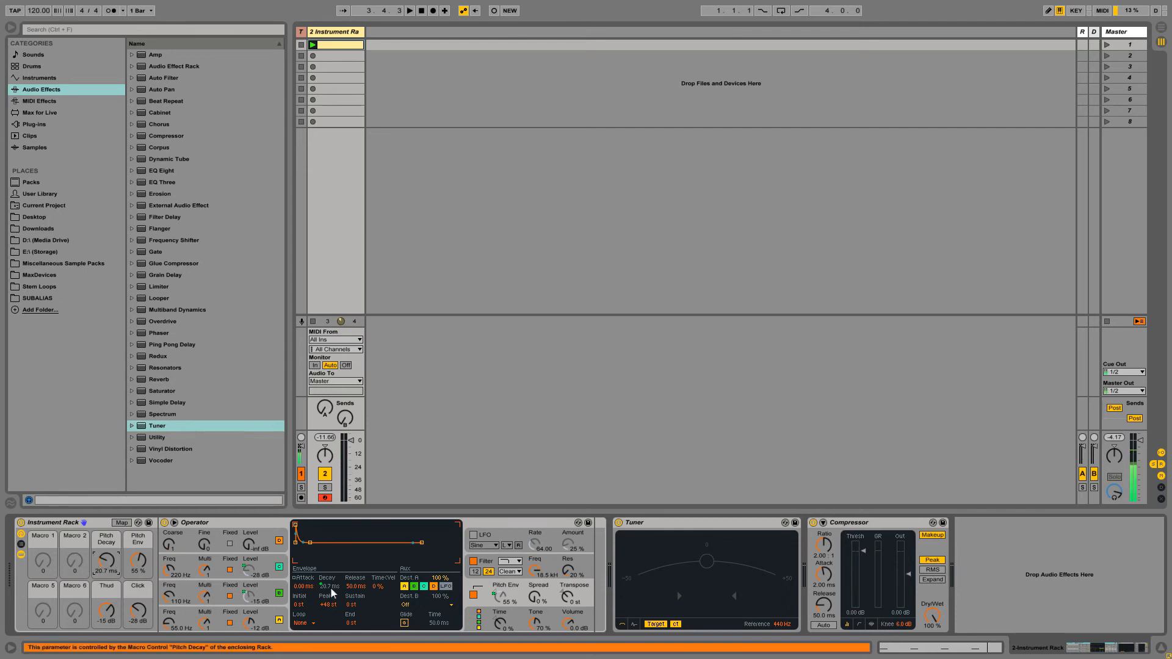
{"action": "left_click", "coordinate": [283, 613]}
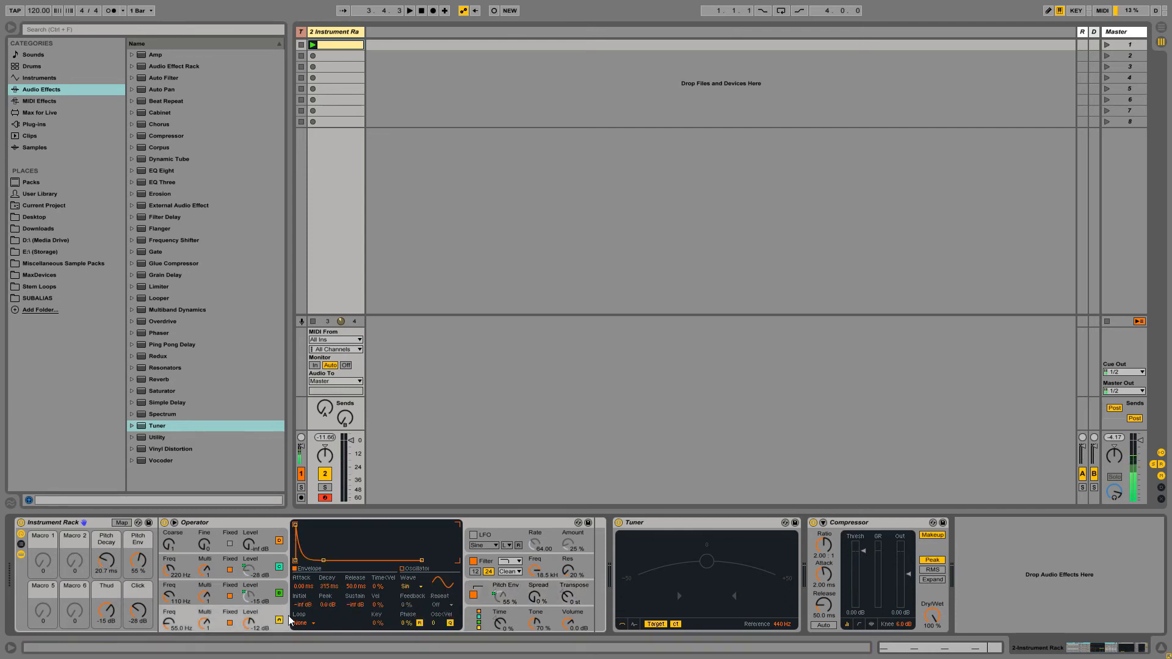
- Map oscillator A's Freq knob to Macro 1, rename the macro Pitch, and display the macro mappings list
{"action": "right_click", "coordinate": [166, 625]}
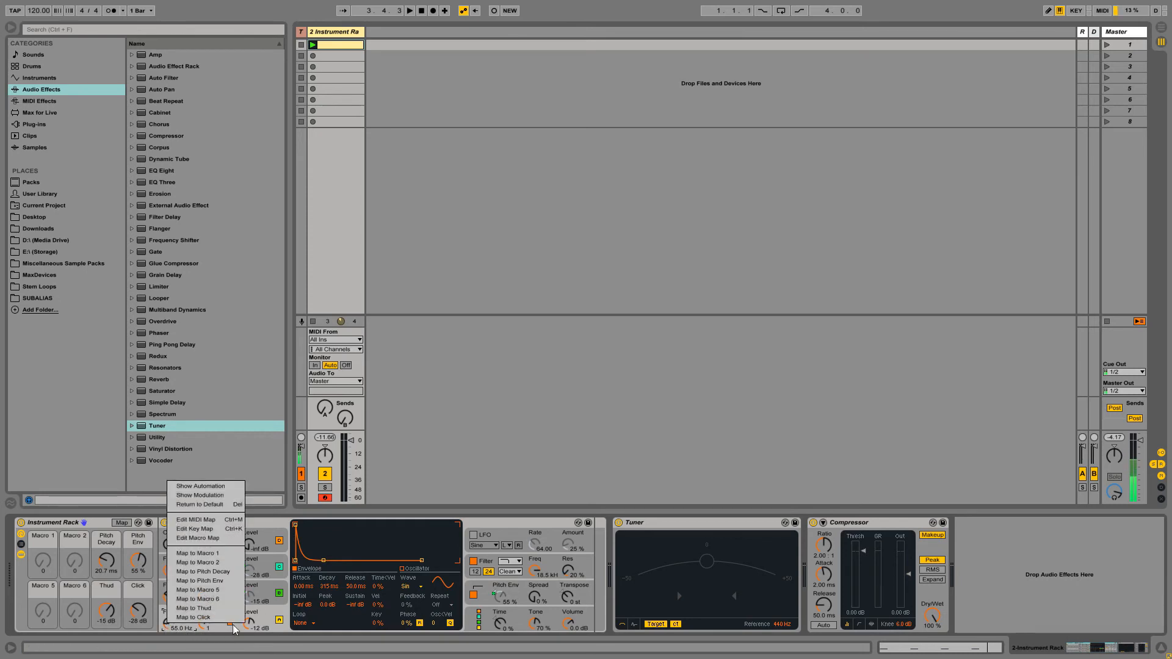
{"action": "left_click", "coordinate": [235, 627]}
{"action": "right_click", "coordinate": [171, 624]}
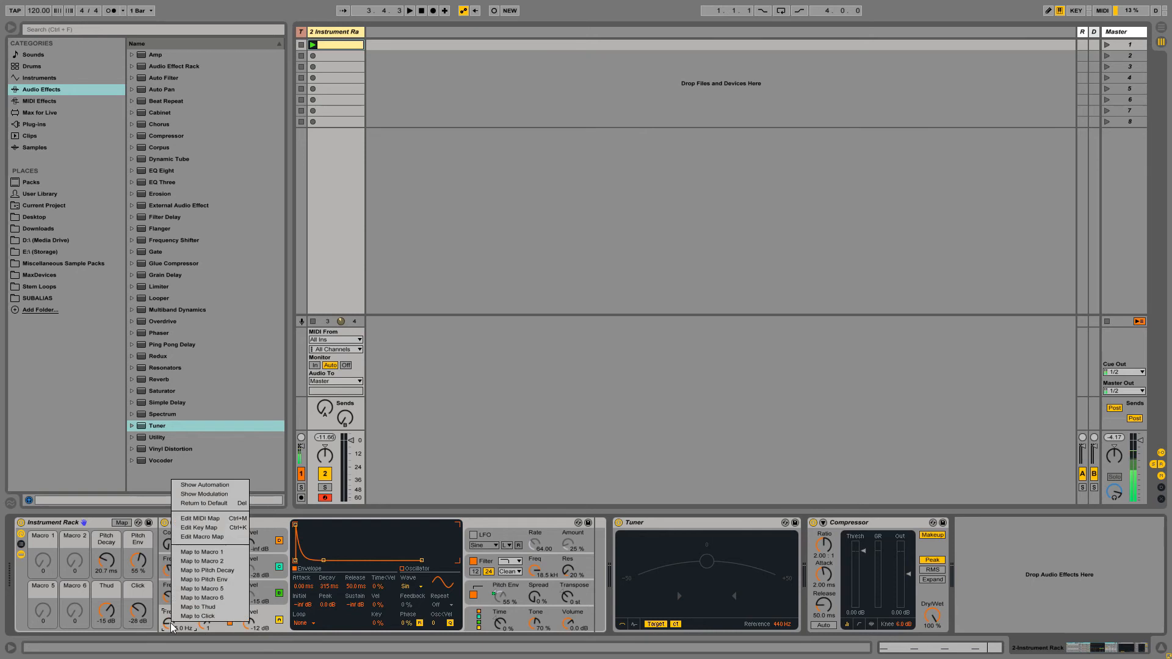
{"action": "left_click", "coordinate": [206, 553]}
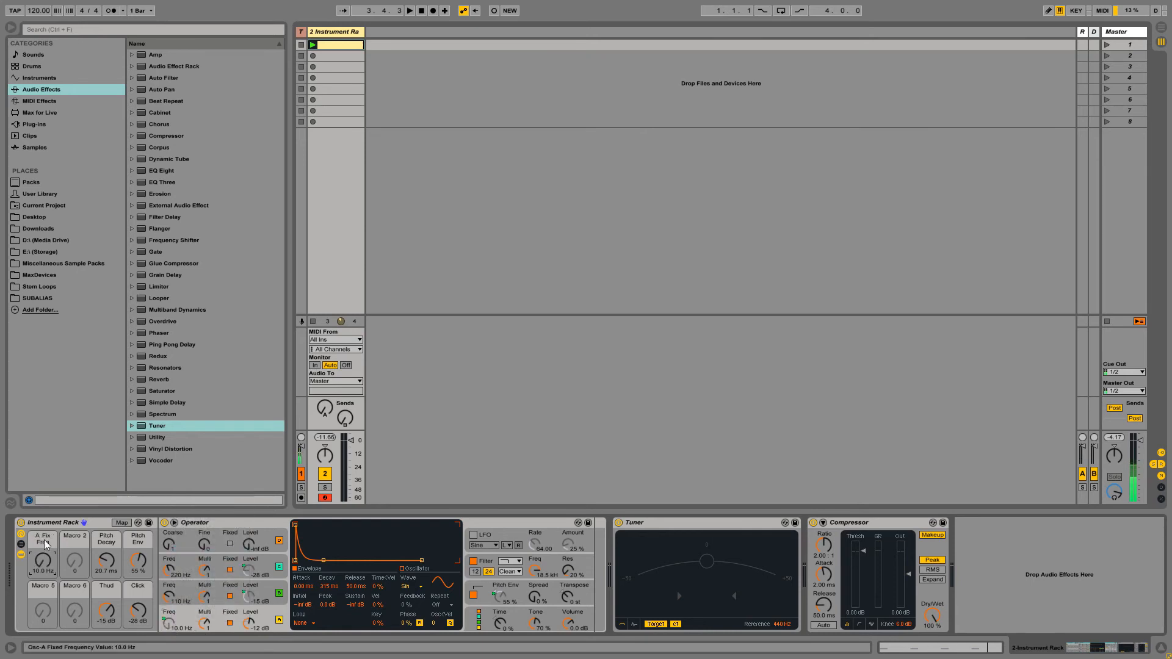
{"action": "type", "text": "Pitch"}
{"action": "key", "text": "Return"}
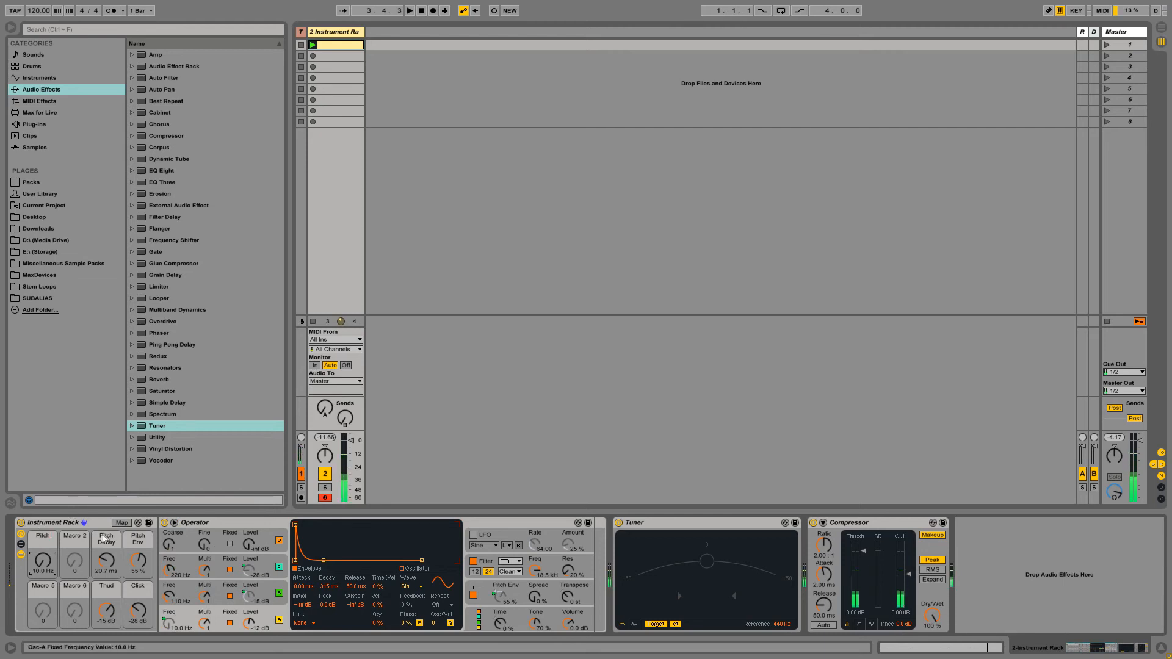
{"action": "left_click", "coordinate": [123, 523]}
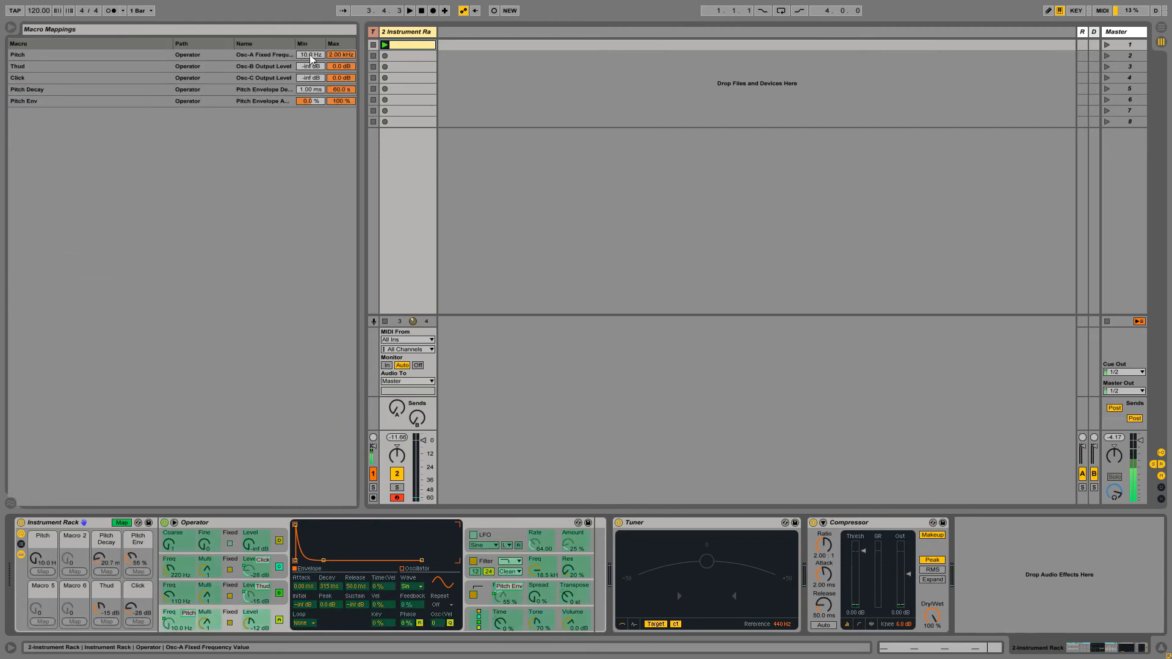
- Set the Pitch mapping's maximum to 200 Hz
{"action": "left_click", "coordinate": [305, 53]}
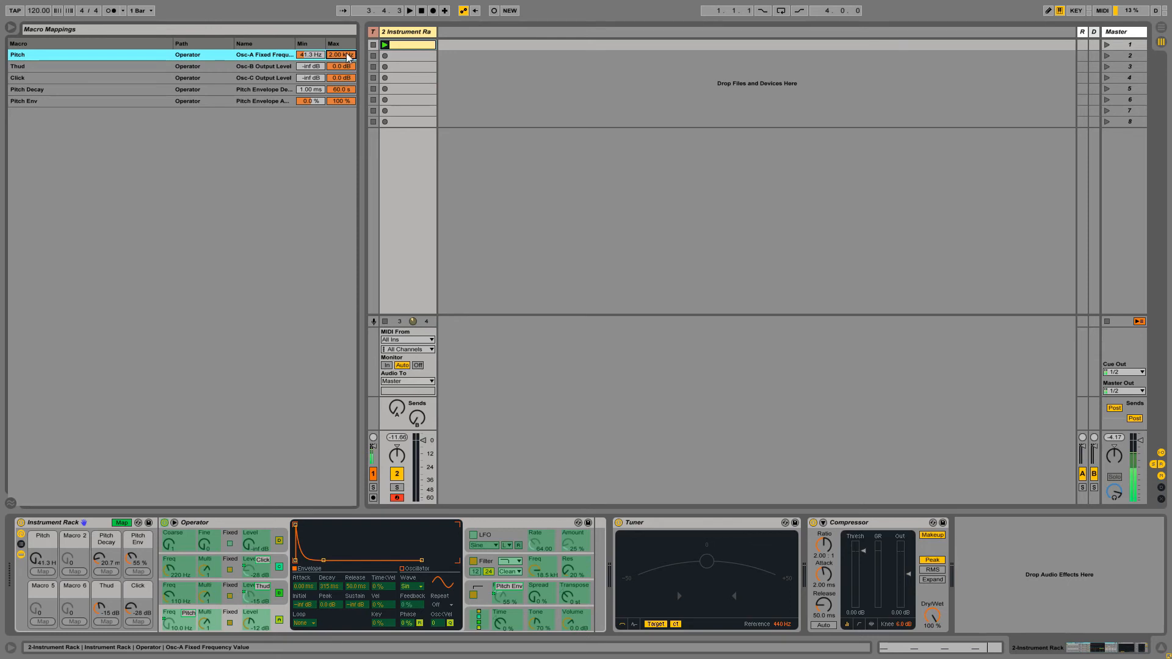
{"action": "type", "text": "200"}
{"action": "key", "text": "Return"}
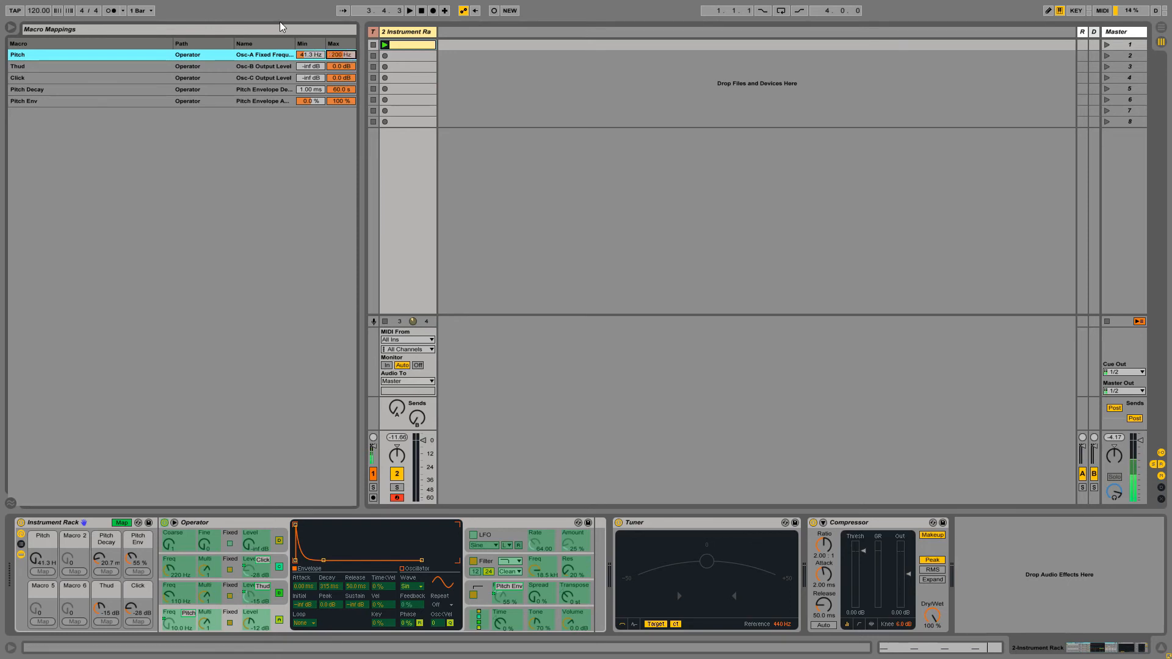
- Turn the Pitch macro to 55.0 Hz and leave macro mapping mode
{"action": "mouse_move", "coordinate": [37, 558]}
{"action": "left_mouse_down"}
{"action": "mouse_move", "coordinate": [37, 485]}
{"action": "mouse_move", "coordinate": [37, 546]}
{"action": "left_mouse_up"}
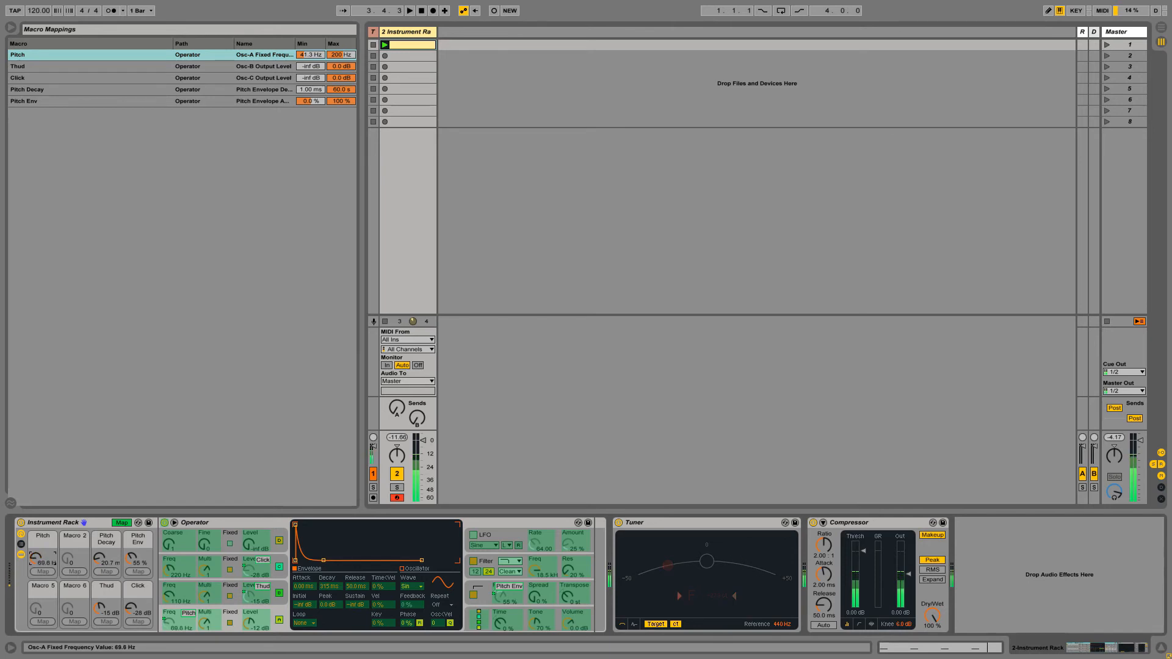
{"action": "mouse_move", "coordinate": [36, 547]}
{"action": "left_mouse_down"}
{"action": "mouse_move", "coordinate": [37, 485]}
{"action": "mouse_move", "coordinate": [36, 534]}
{"action": "left_mouse_up"}
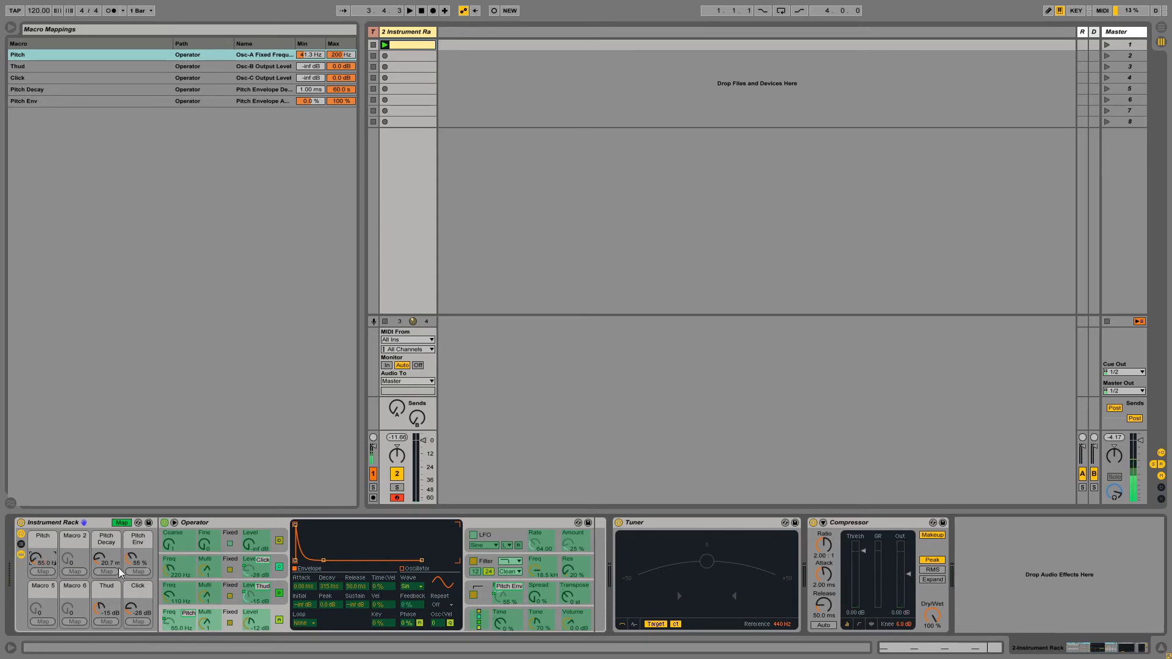
{"action": "left_click", "coordinate": [122, 522]}
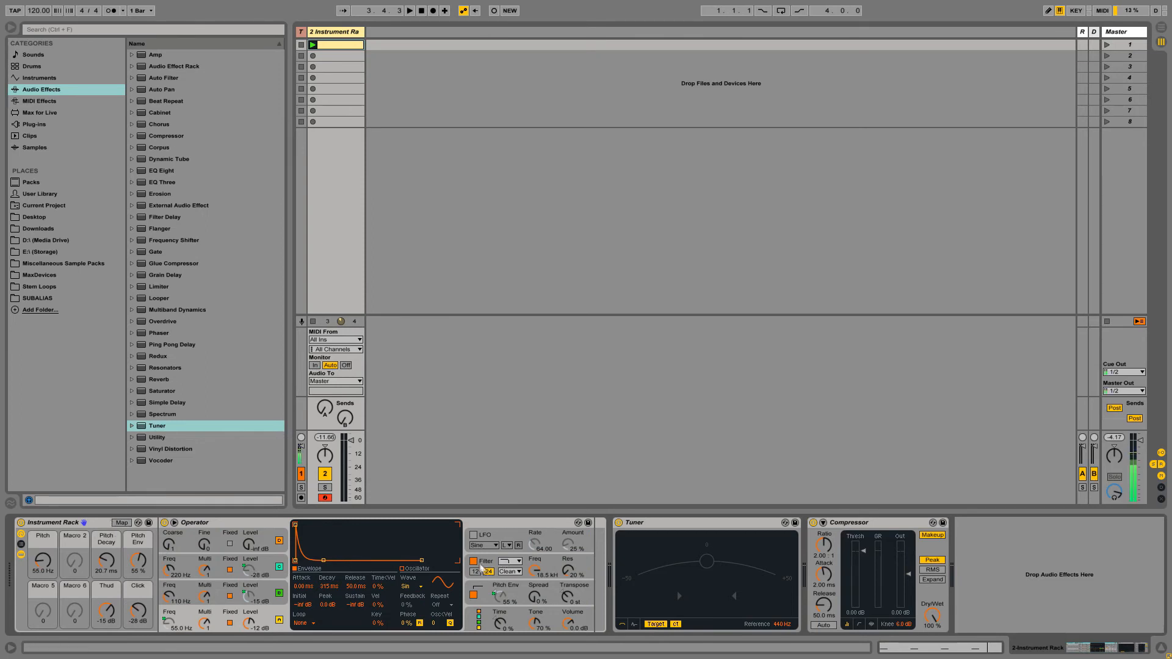
{"action": "left_click", "coordinate": [543, 558]}
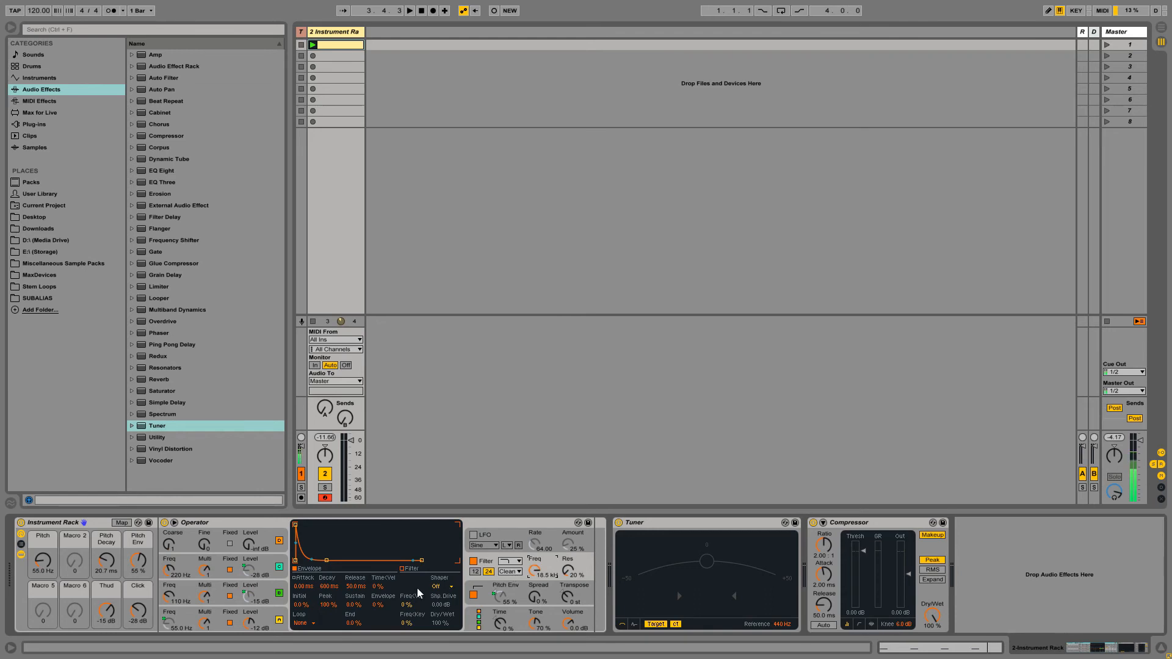
- Set Operator's shaper type to Soft
{"action": "left_click", "coordinate": [439, 587]}
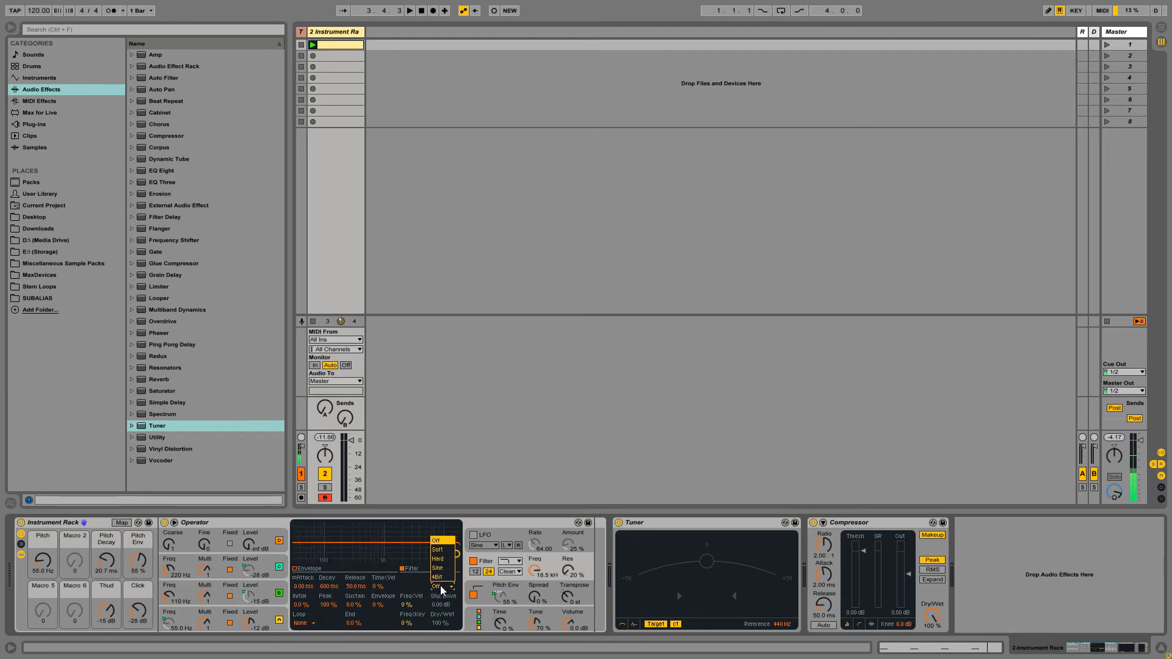
{"action": "left_click", "coordinate": [445, 551]}
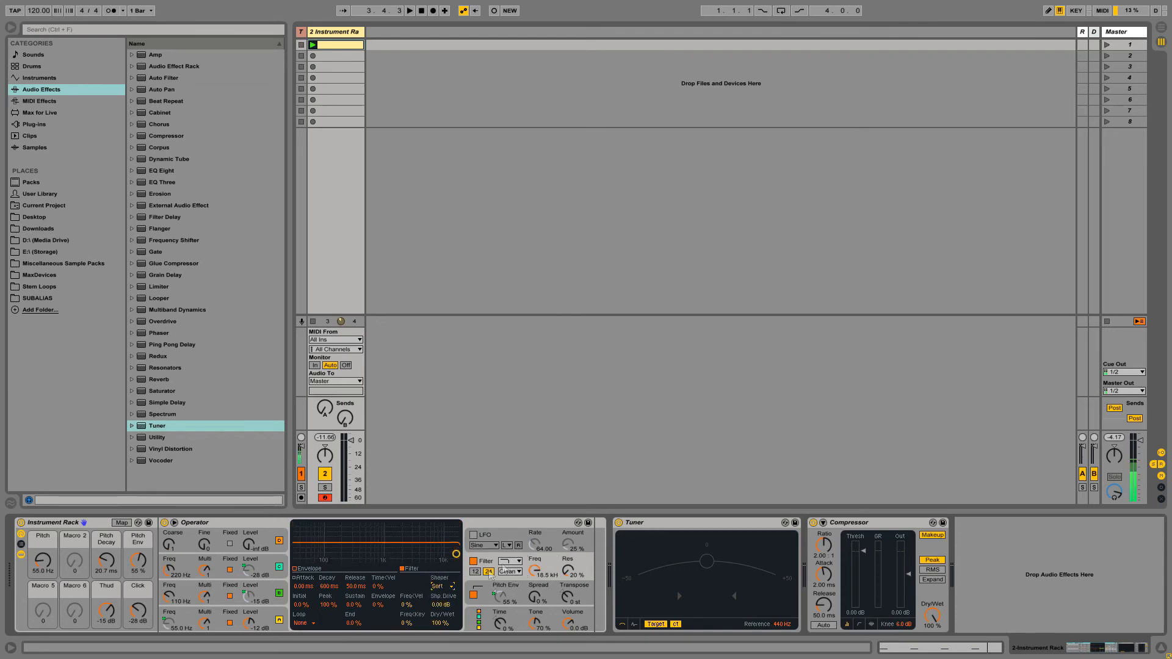
{"action": "left_click", "coordinate": [440, 586]}
{"action": "left_click", "coordinate": [557, 559]}
{"action": "left_click", "coordinate": [442, 587]}
{"action": "left_click", "coordinate": [441, 551]}
{"action": "left_click", "coordinate": [445, 586]}
{"action": "left_click", "coordinate": [443, 552]}
- Map the shaper drive to Macro 2 and rename that macro Drive
{"action": "right_click", "coordinate": [440, 605]}
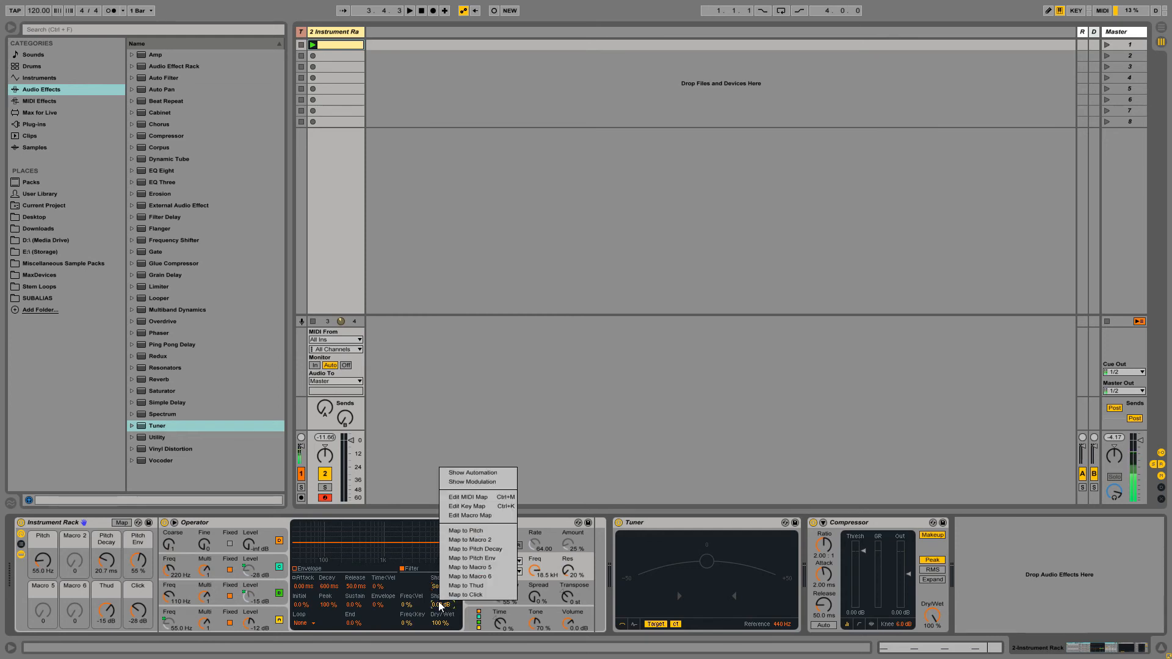
{"action": "left_click", "coordinate": [470, 540]}
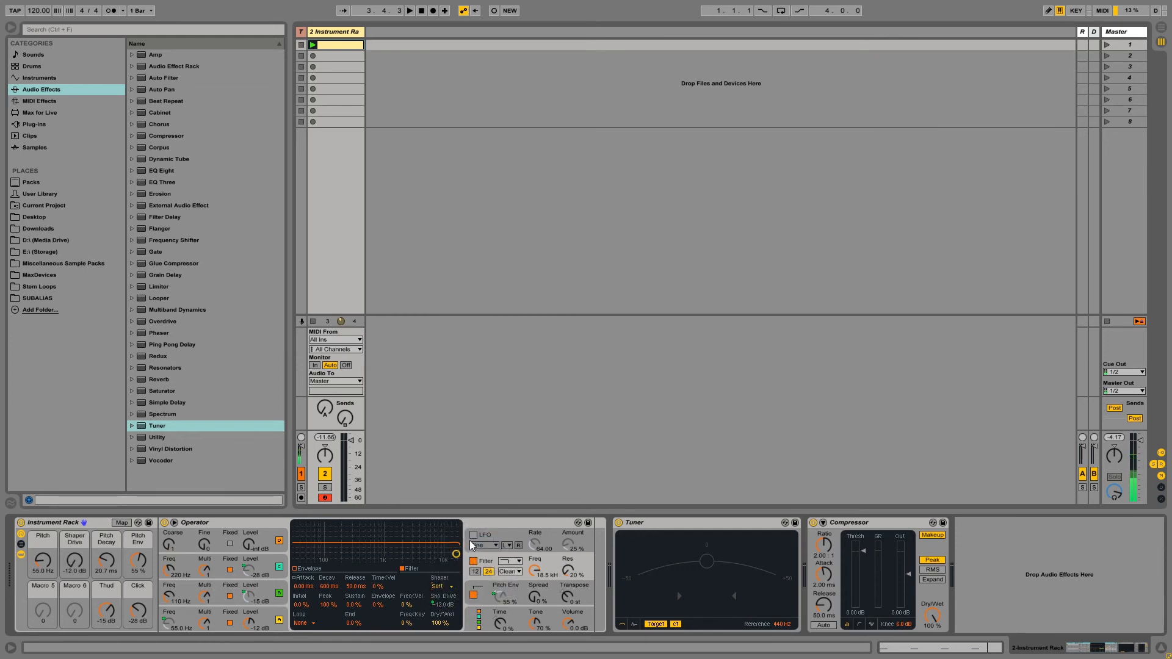
{"action": "key", "text": "ctrl+r"}
{"action": "type", "text": "Drive"}
{"action": "key", "text": "Return"}
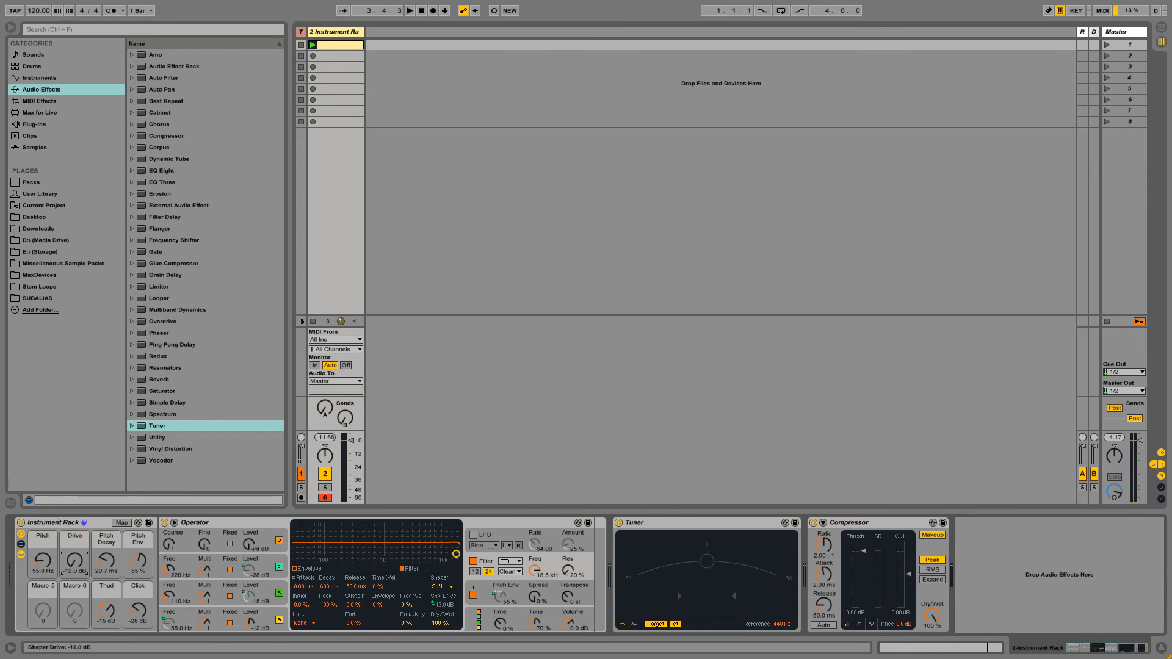
- Set the Drive mapping's minimum to 0 dB in the macro mappings list
{"action": "left_click", "coordinate": [122, 522]}
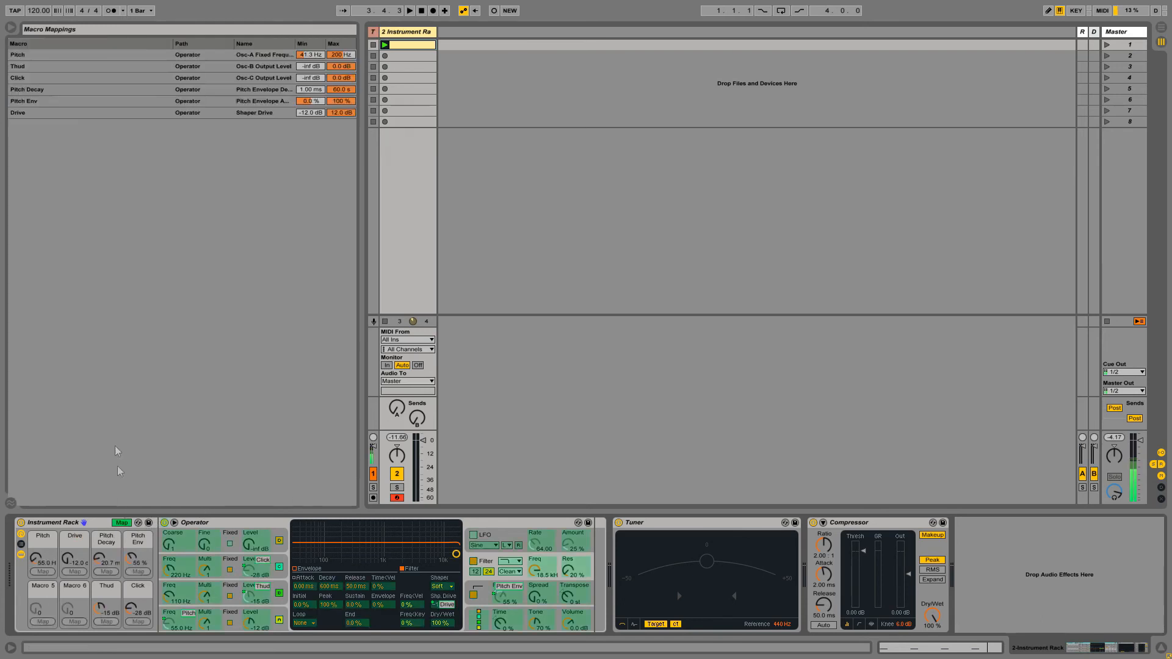
{"action": "left_click", "coordinate": [302, 112]}
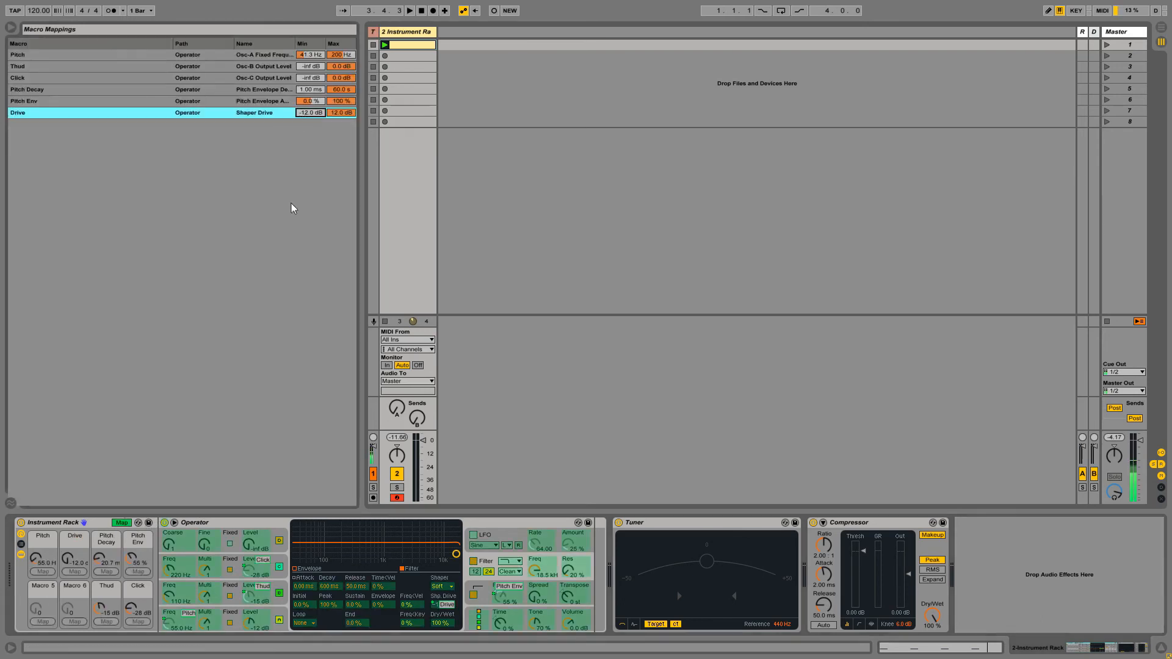
{"action": "type", "text": "0"}
{"action": "key", "text": "Return"}
- Exit mapping mode and sweep the Drive macro up to 12 dB and back to 0 dB
{"action": "left_click", "coordinate": [119, 522]}
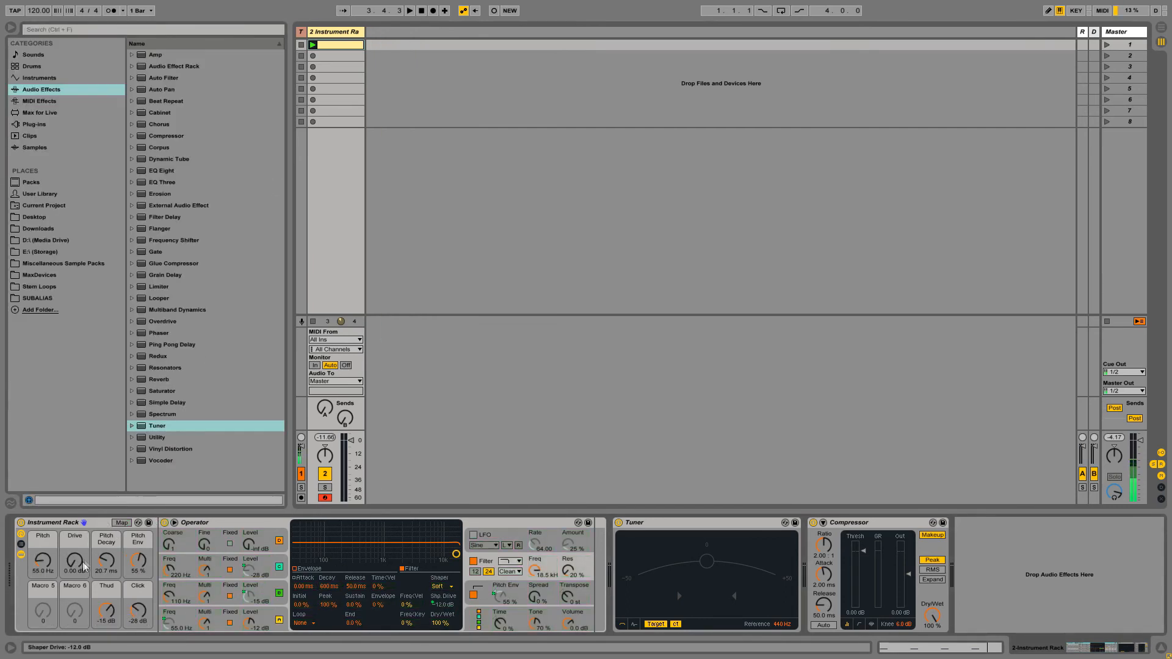
{"action": "left_click_drag", "start_coordinate": [81, 563], "coordinate": [81, 538]}
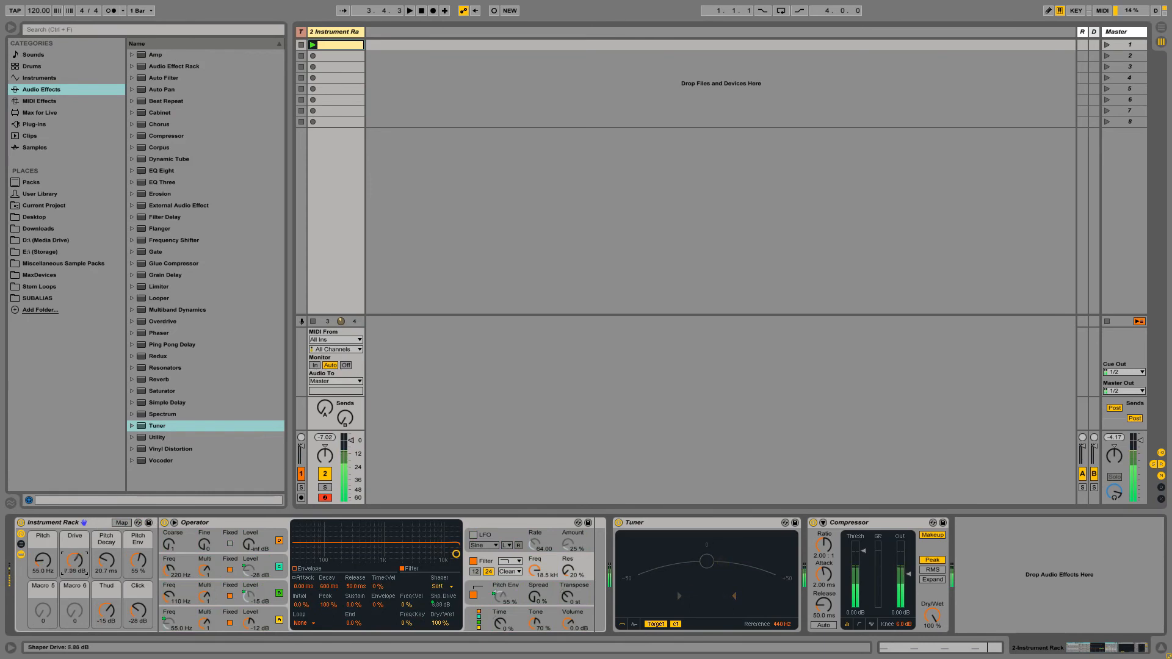
{"action": "left_click_drag", "start_coordinate": [81, 538], "coordinate": [81, 562]}
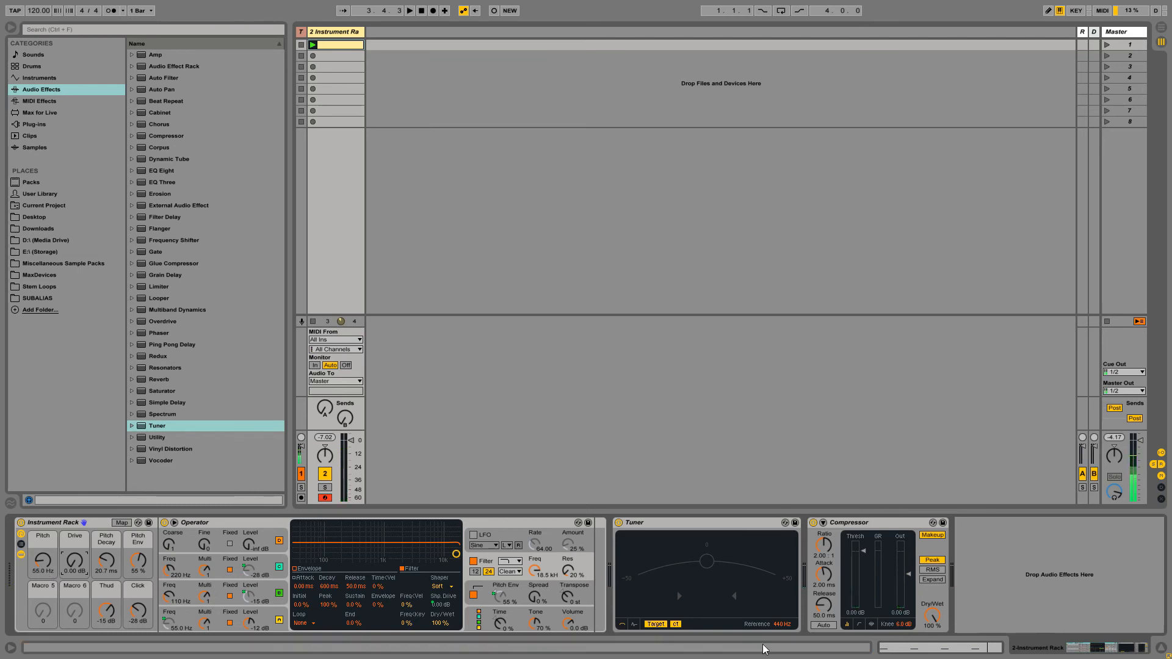
- Review Operator's pitch envelope, global and filter pages, nudging global Time from 0% to 1%
{"action": "left_click", "coordinate": [528, 582]}
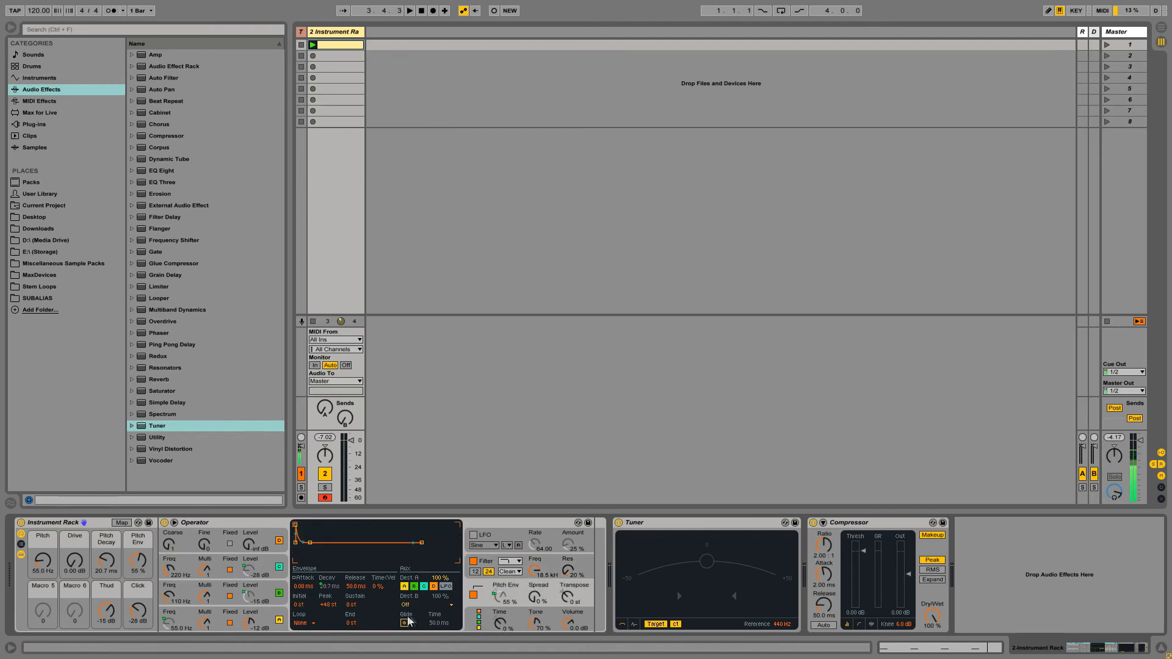
{"action": "left_click", "coordinate": [502, 624]}
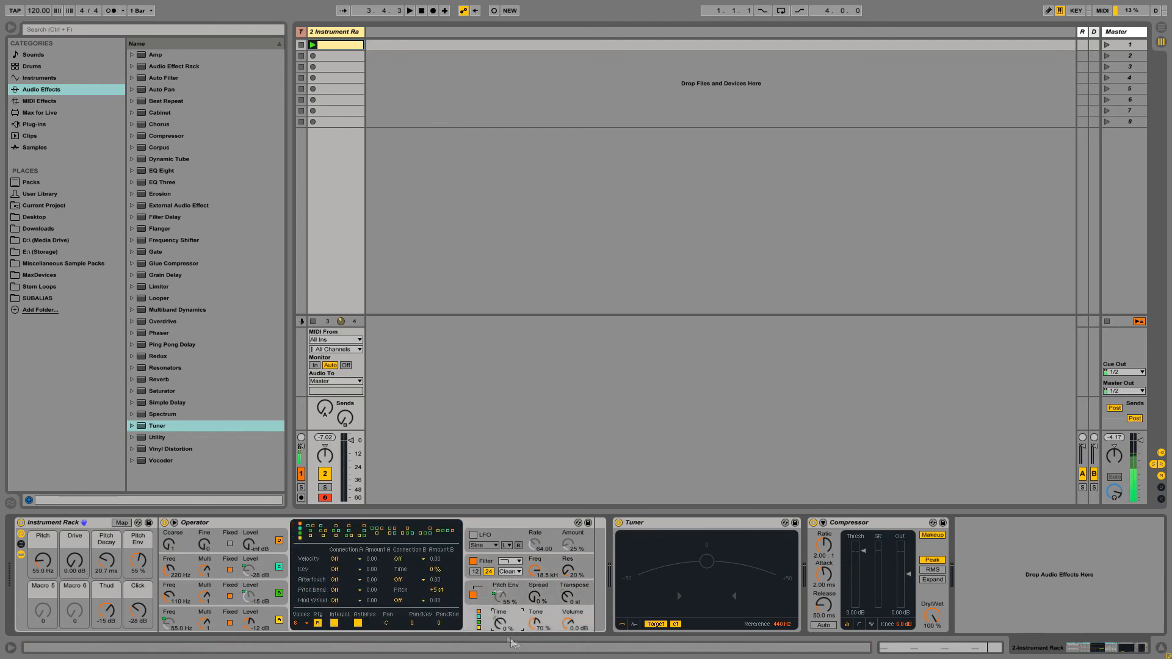
{"action": "left_click_drag", "start_coordinate": [501, 624], "coordinate": [502, 622]}
{"action": "left_click", "coordinate": [518, 588]}
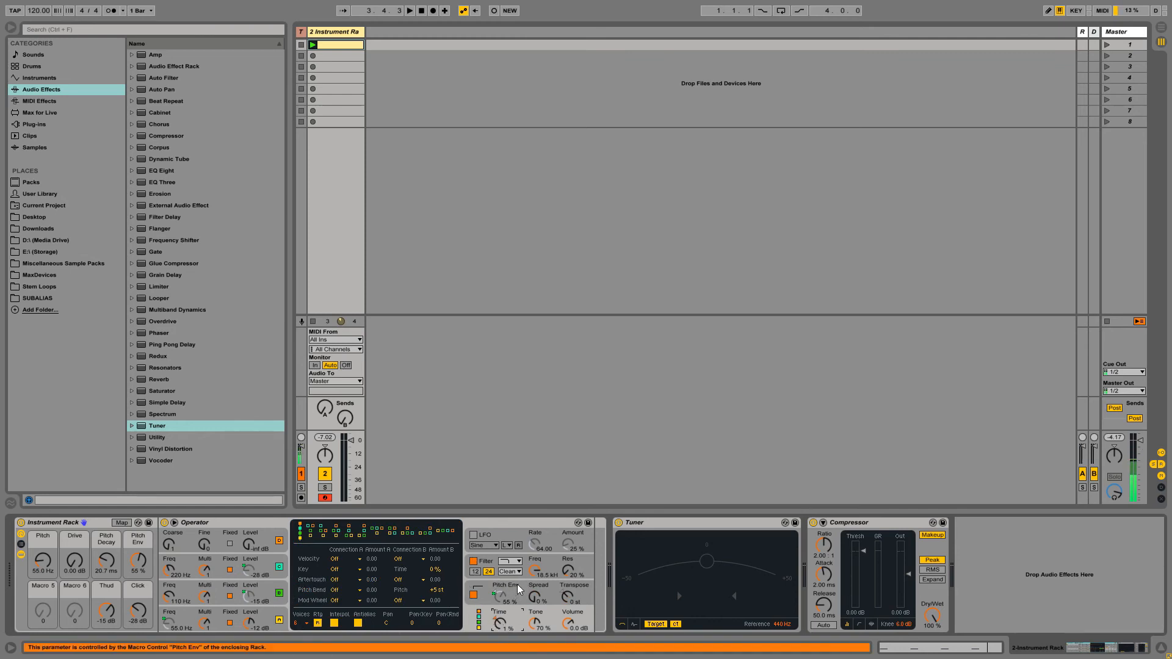
{"action": "left_click", "coordinate": [586, 582]}
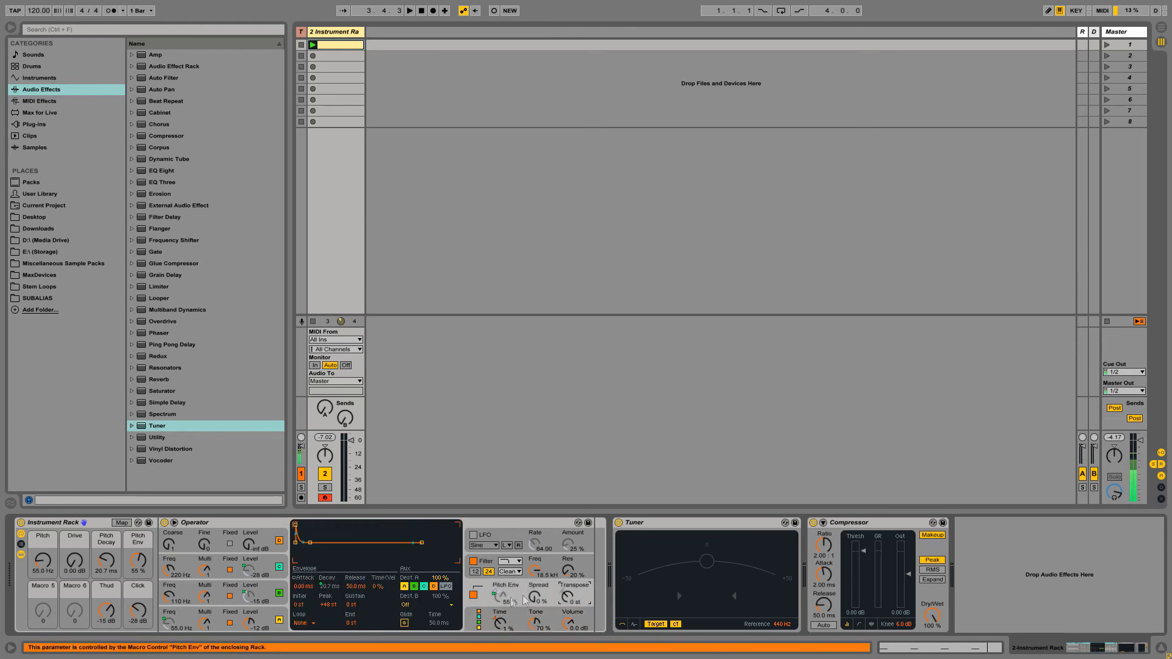
{"action": "left_click", "coordinate": [550, 562]}
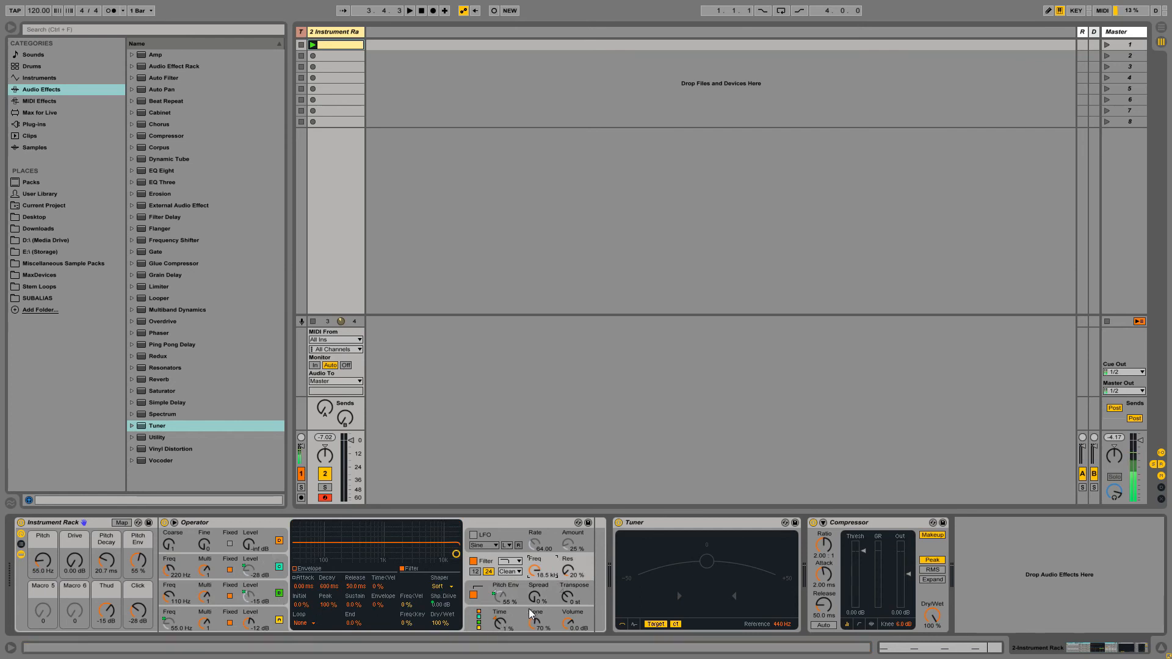
{"action": "left_click", "coordinate": [501, 621]}
- Raise Operator's global Time to 68% and start playback to hear the kick
{"action": "right_click", "coordinate": [501, 621]}
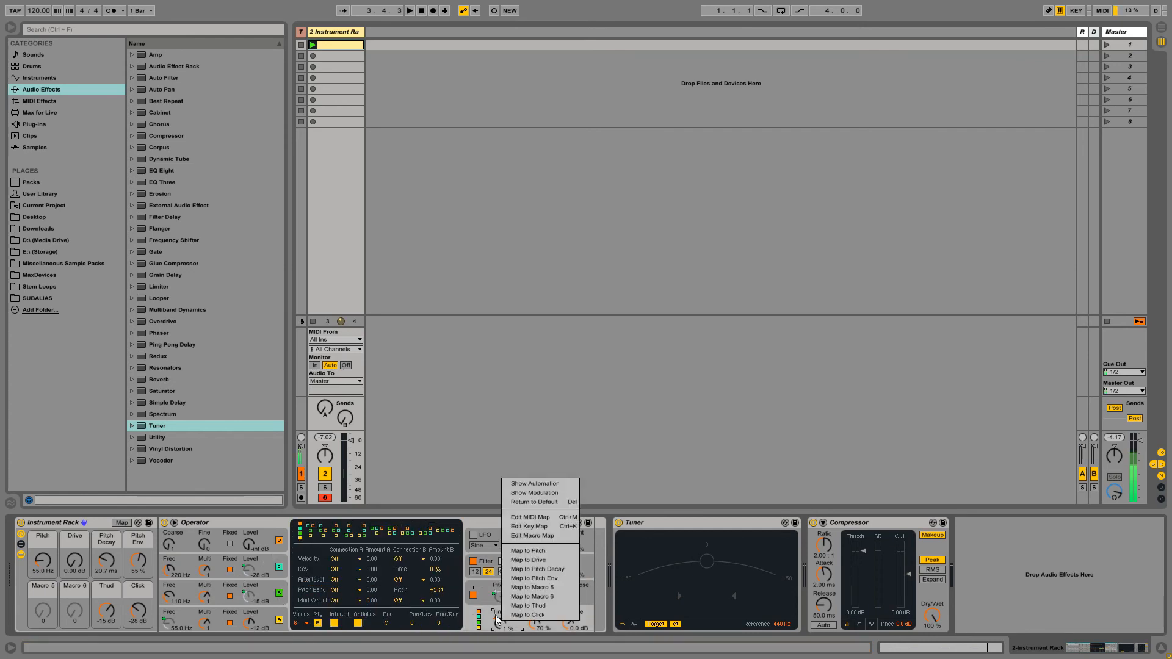
{"action": "left_click", "coordinate": [495, 614]}
{"action": "mouse_move", "coordinate": [506, 621]}
{"action": "left_mouse_down"}
{"action": "mouse_move", "coordinate": [506, 586]}
{"action": "mouse_move", "coordinate": [506, 658]}
{"action": "mouse_move", "coordinate": [506, 579]}
{"action": "mouse_move", "coordinate": [501, 634]}
{"action": "left_mouse_up"}
{"action": "key", "text": "space"}
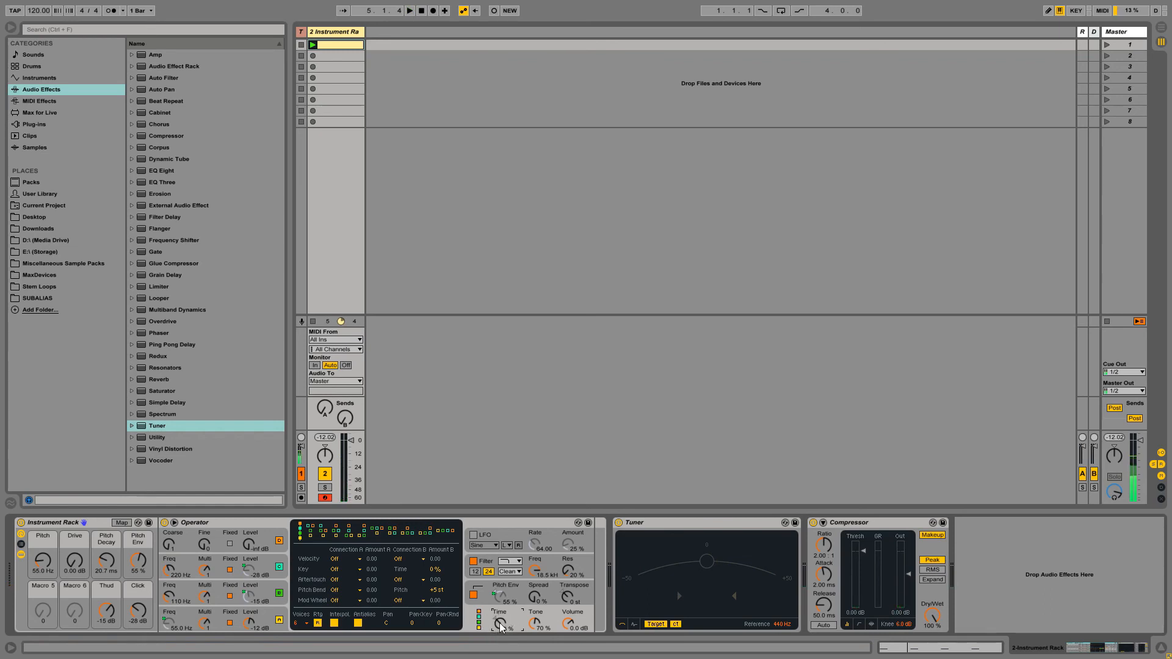
- Map global Time to Macro 5, named Time, test it during playback, then set it to 0%
{"action": "right_click", "coordinate": [501, 627]}
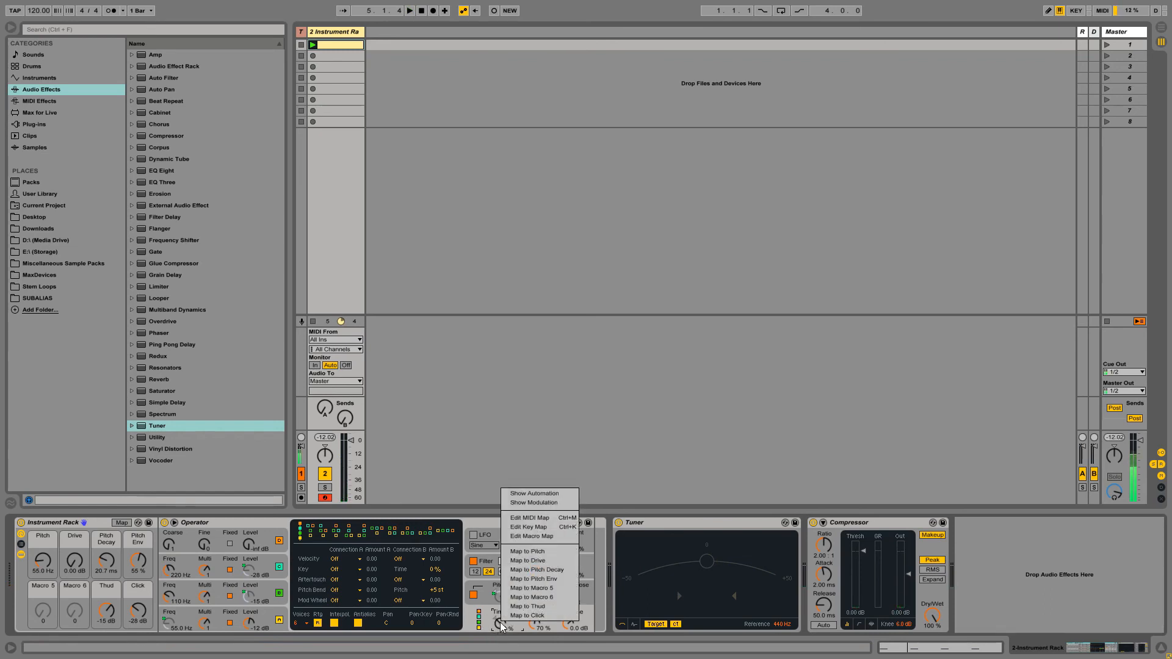
{"action": "left_click", "coordinate": [545, 594]}
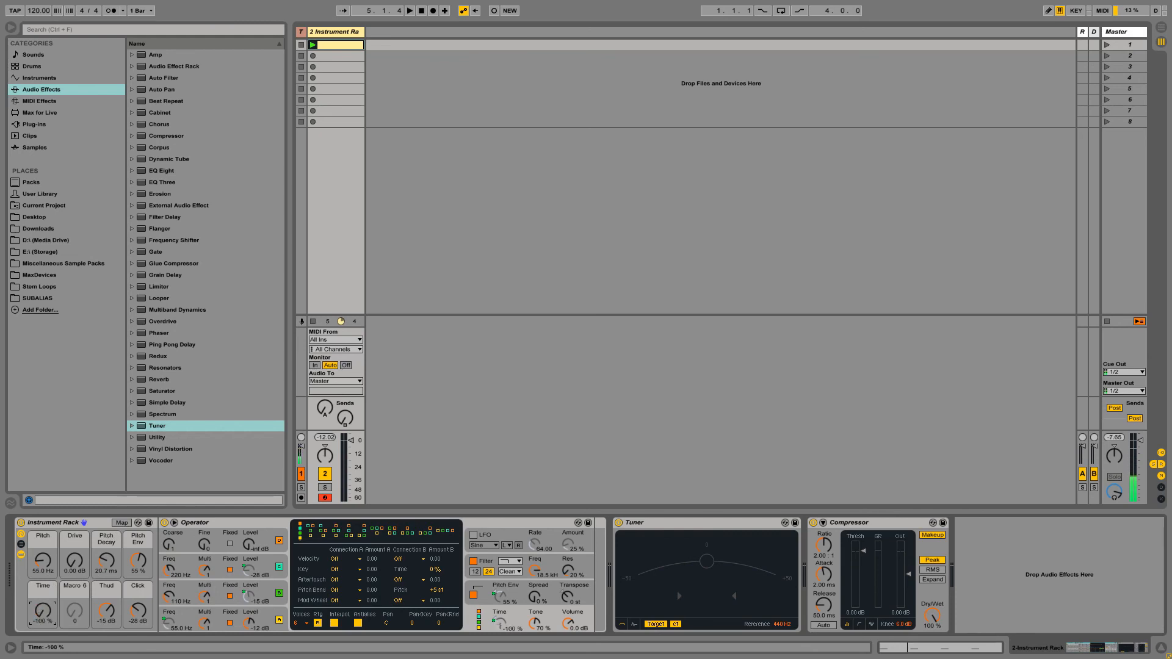
{"action": "left_click_drag", "start_coordinate": [46, 617], "coordinate": [43, 586]}
{"action": "key", "text": "space"}
{"action": "key", "text": "space"}
{"action": "left_click_drag", "start_coordinate": [43, 610], "coordinate": [43, 623]}
- Save the kick rack as preset KickSynth_1.adg, then insert a new MIDI track with Ctrl+Shift+T
{"action": "left_click", "coordinate": [149, 522]}
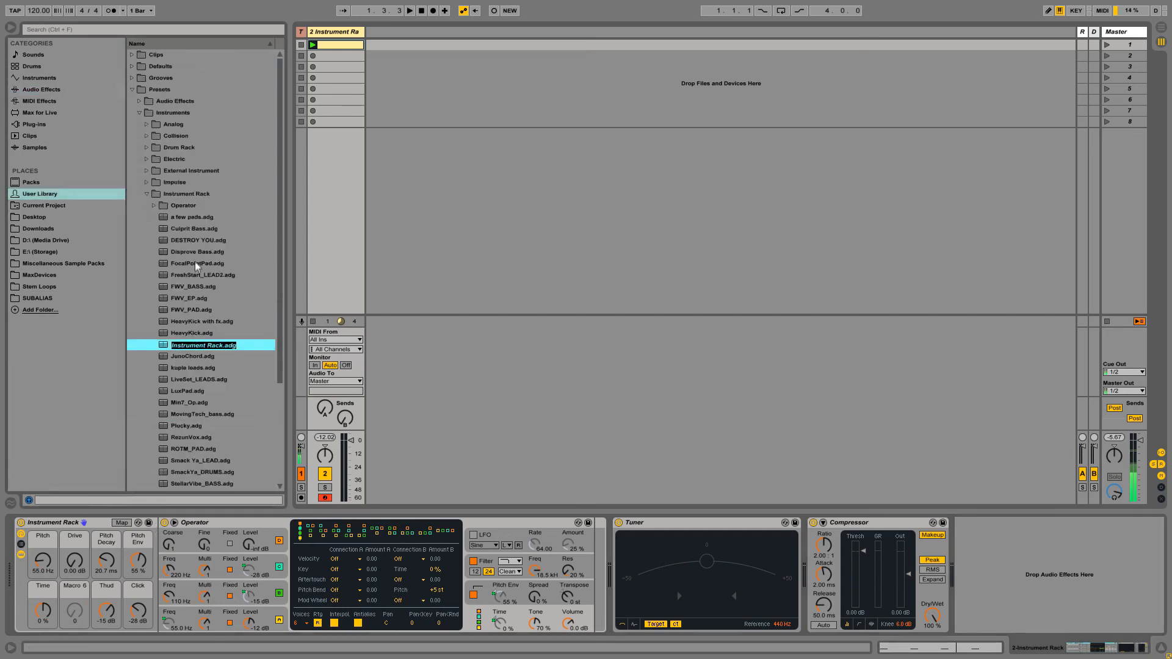
{"action": "type", "text": "KickSynth_1"}
{"action": "key", "text": "Return"}
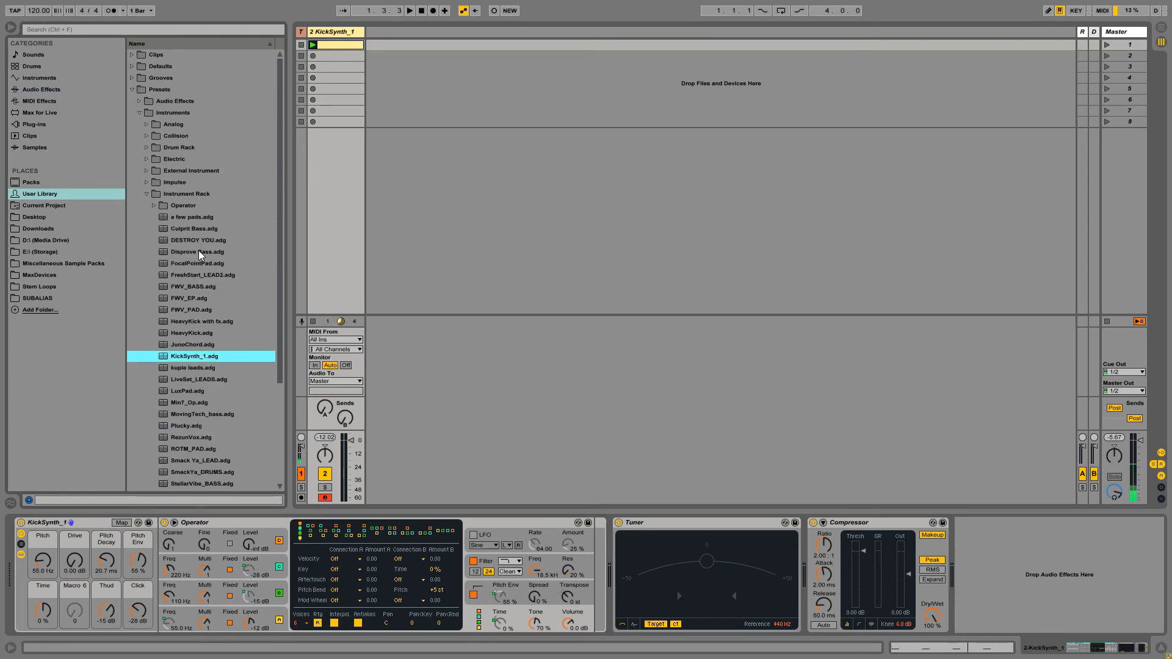
{"action": "left_click", "coordinate": [320, 36]}
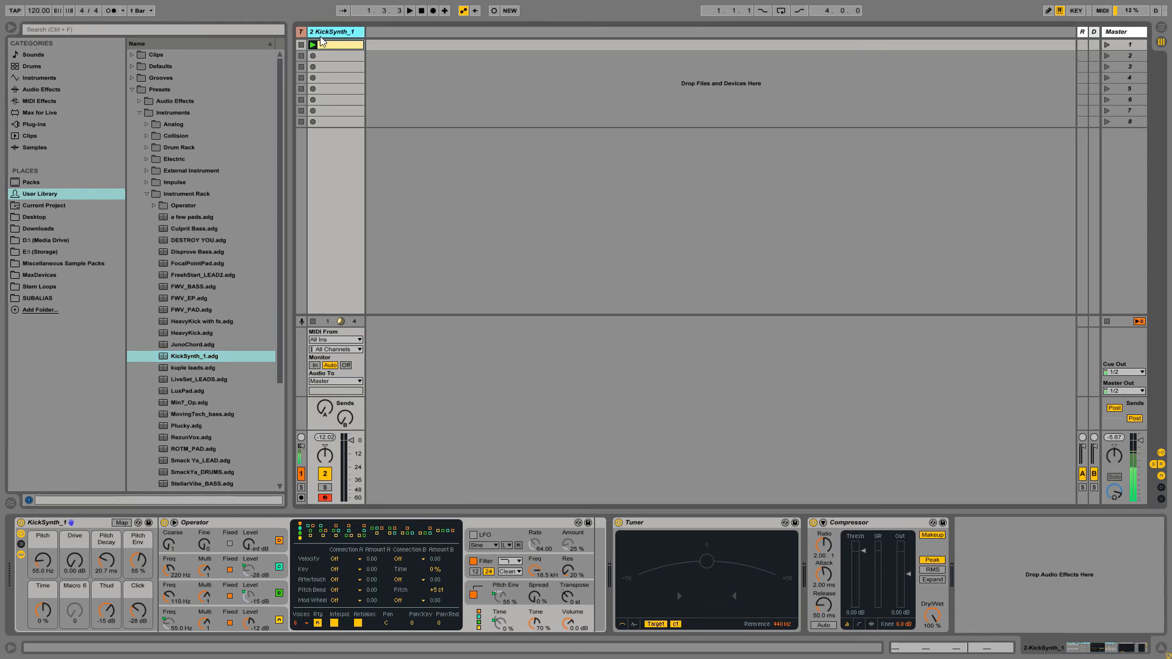
{"action": "key", "text": "ctrl+shift+t"}
- Load KickSynth_1 onto track 3 and create a one-bar clip with B3 kicks on beats 1–4
{"action": "double_click", "coordinate": [192, 356]}
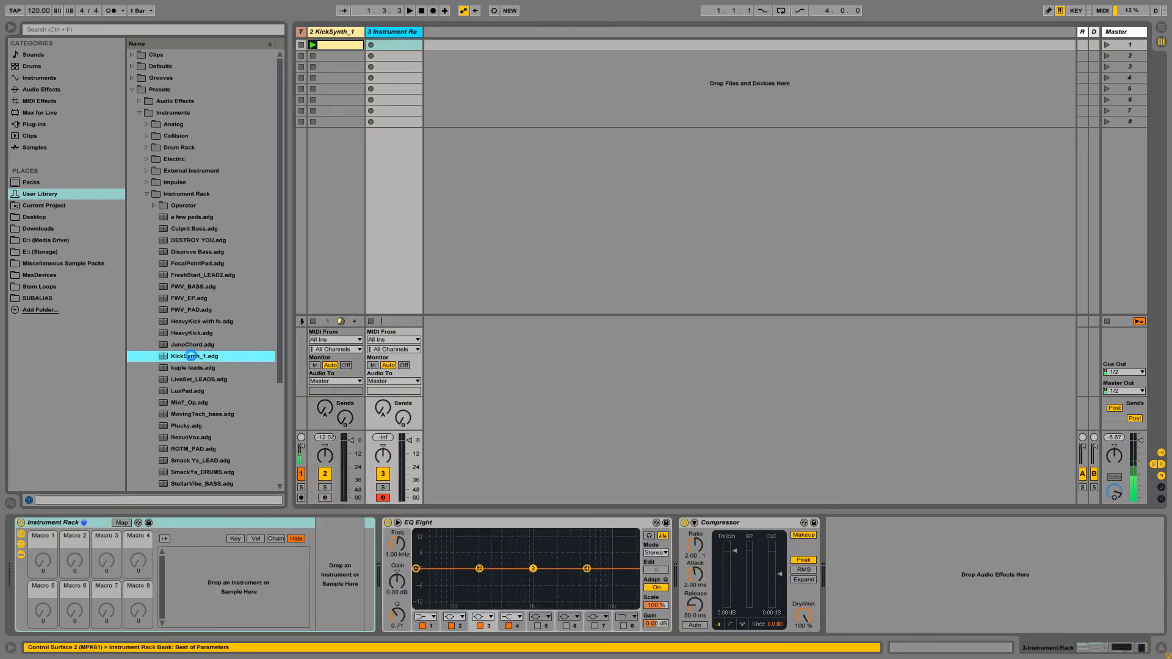
{"action": "double_click", "coordinate": [396, 45]}
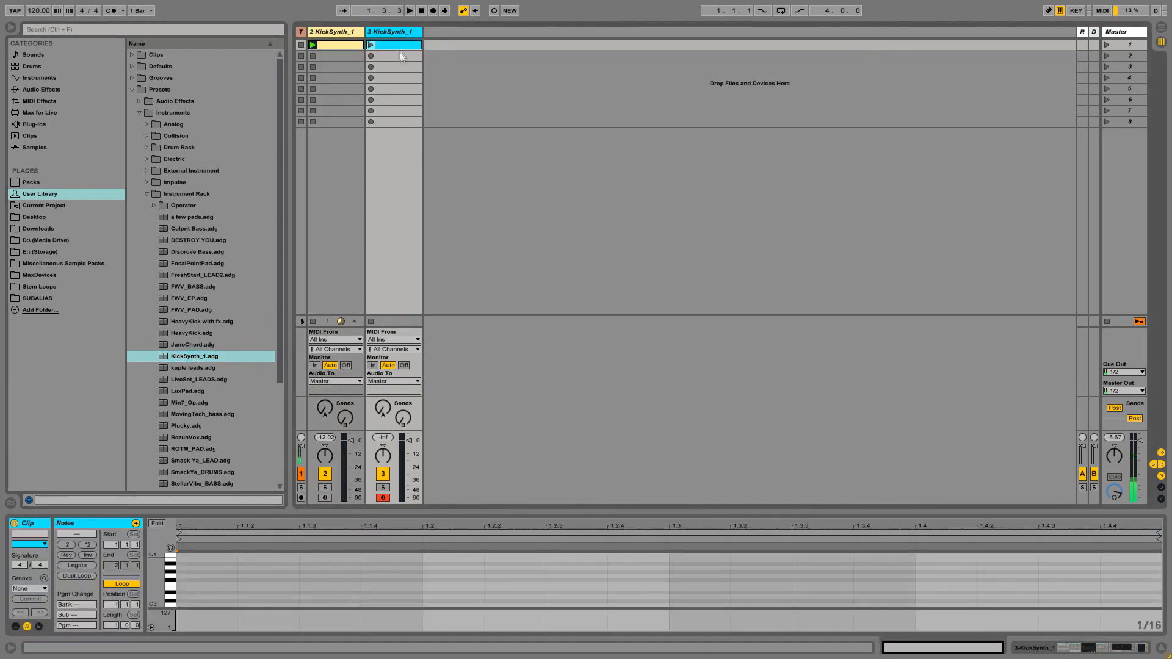
{"action": "double_click", "coordinate": [184, 555]}
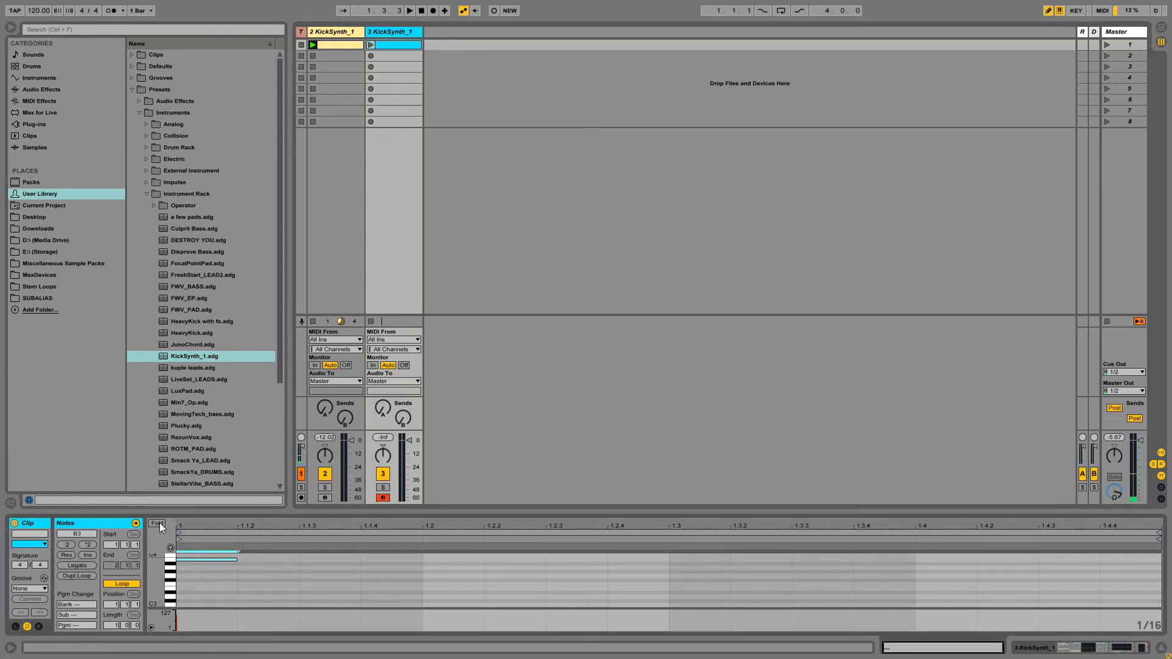
{"action": "left_click", "coordinate": [157, 523]}
{"action": "left_click", "coordinate": [474, 566]}
{"action": "double_click", "coordinate": [473, 560]}
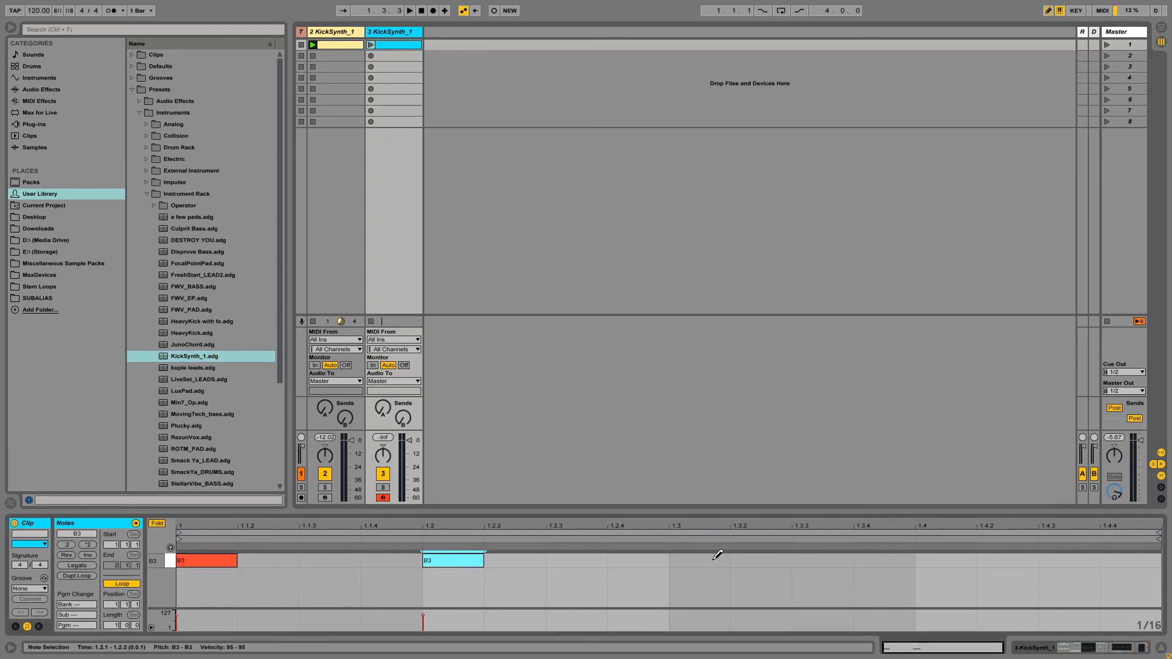
{"action": "double_click", "coordinate": [713, 559]}
{"action": "double_click", "coordinate": [946, 557]}
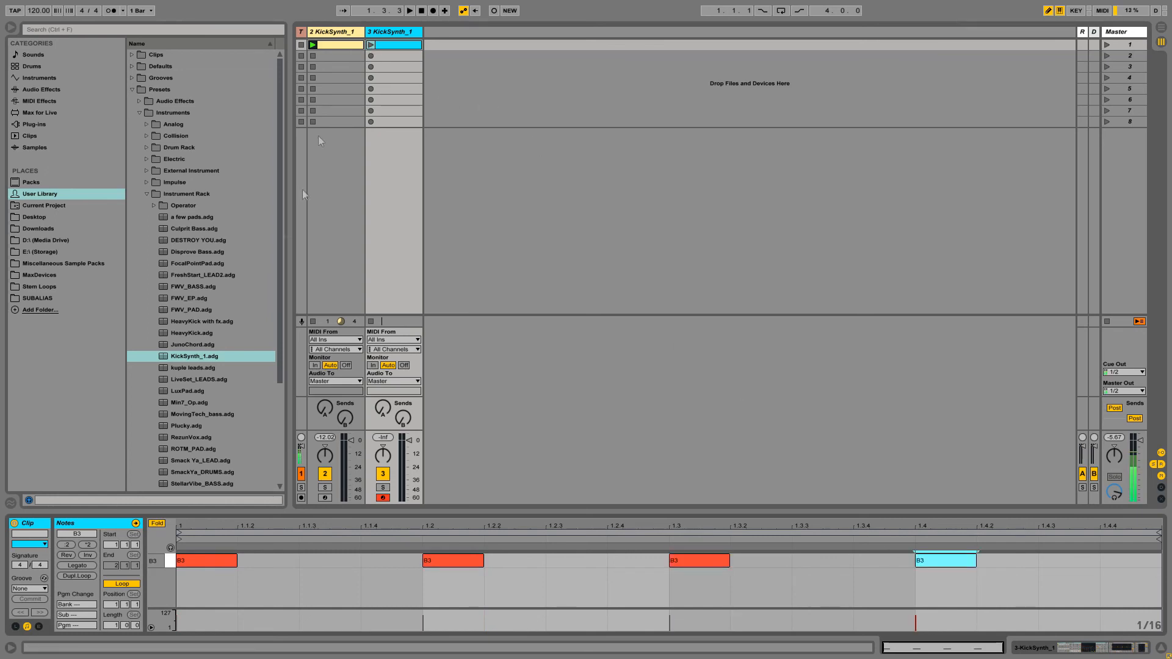
- Deactivate track 2, launch the kick clip, and raise the Pitch macro slightly to 56.6 Hz
{"action": "left_click", "coordinate": [325, 473]}
{"action": "left_click", "coordinate": [371, 44]}
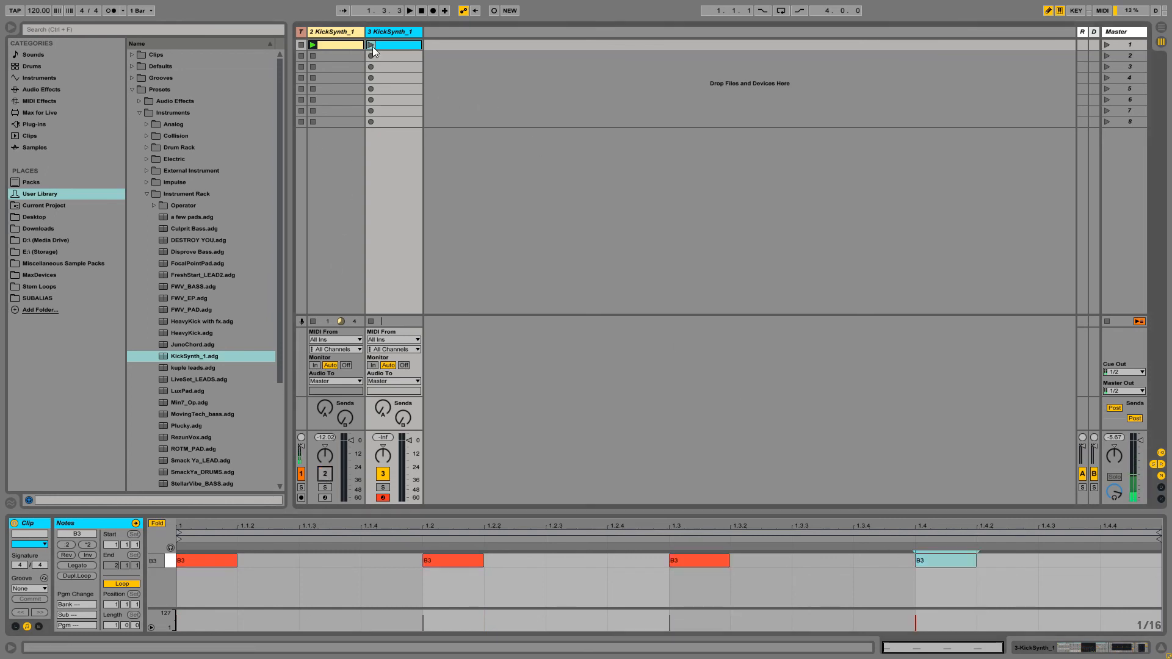
{"action": "key", "text": "shift+Tab"}
{"action": "left_click_drag", "start_coordinate": [45, 562], "coordinate": [42, 591]}
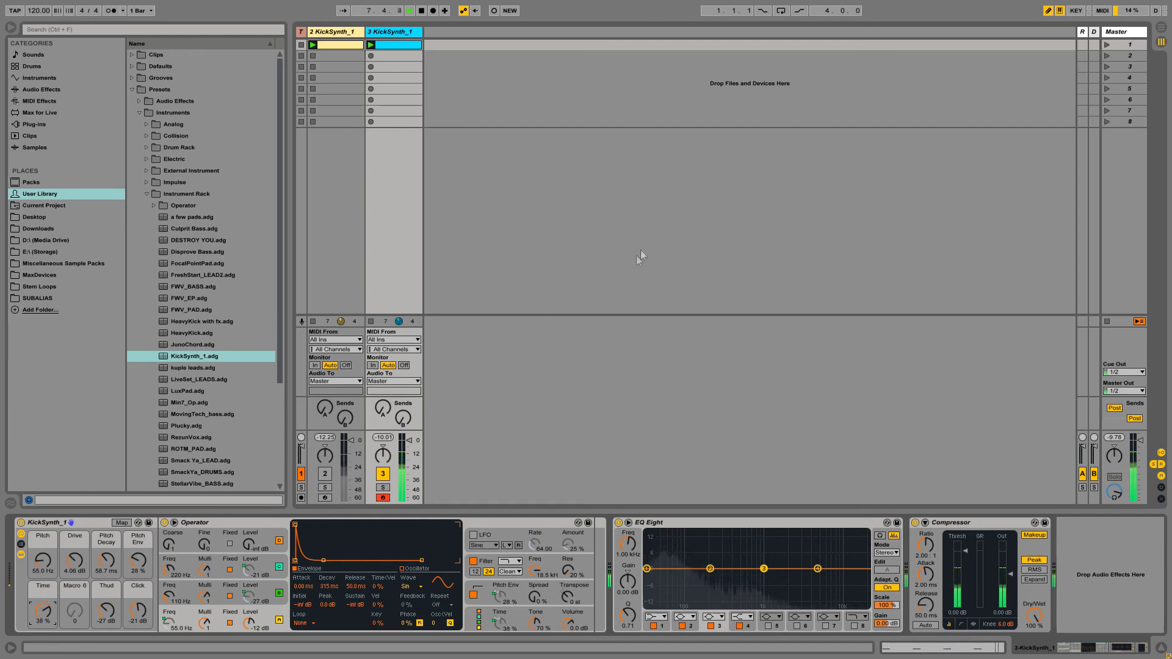